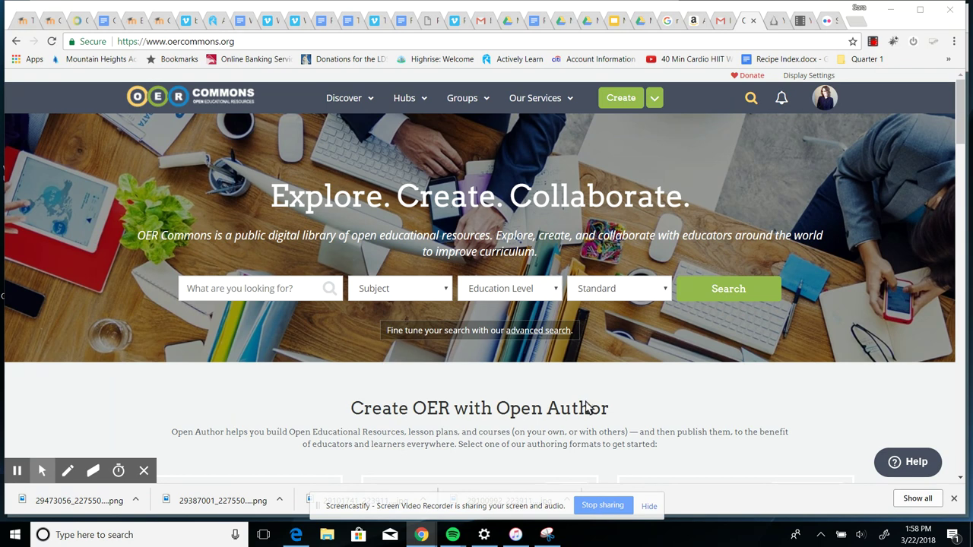
Start a new untitled Resource Builder draft from the Create page
click(616, 101)
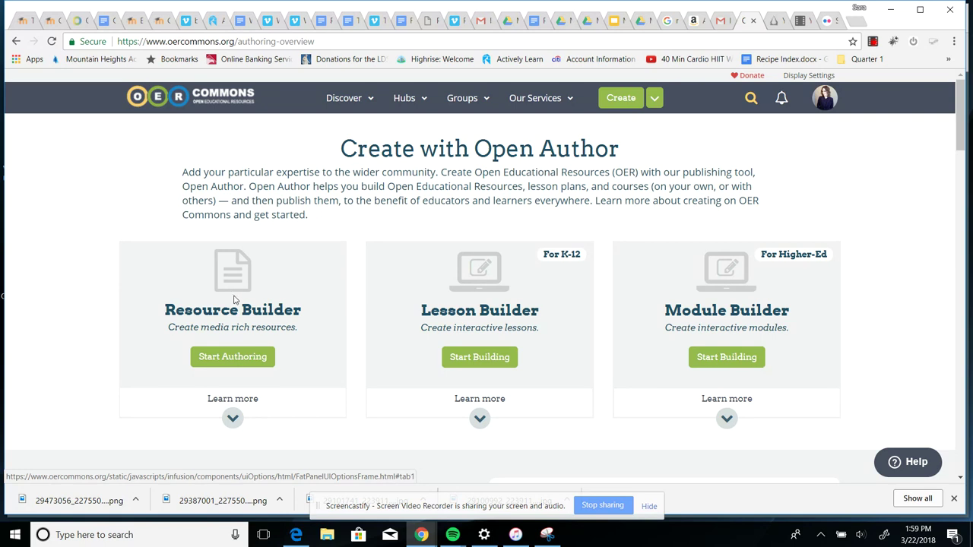
click(225, 363)
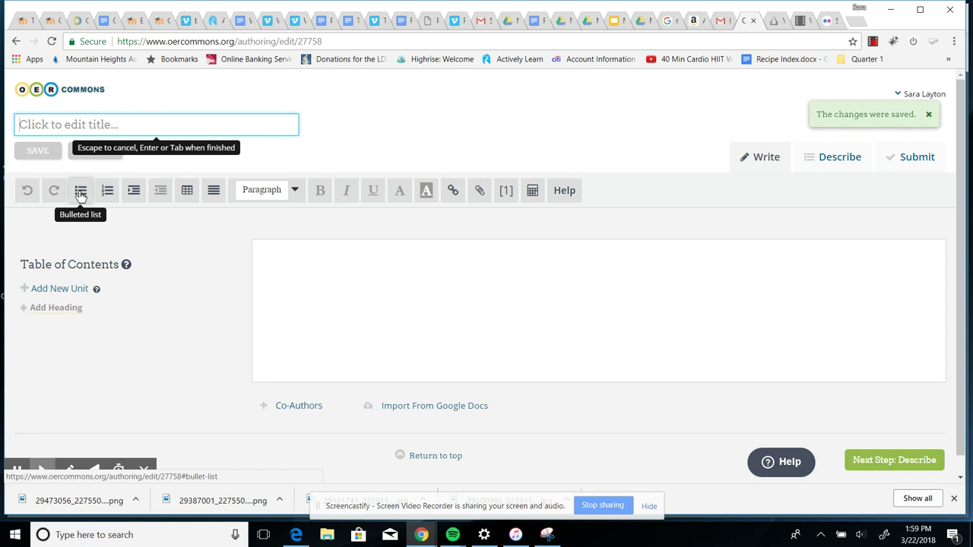
Title the draft 'Dickens Resource' and place the cursor in the empty body
click(294, 191)
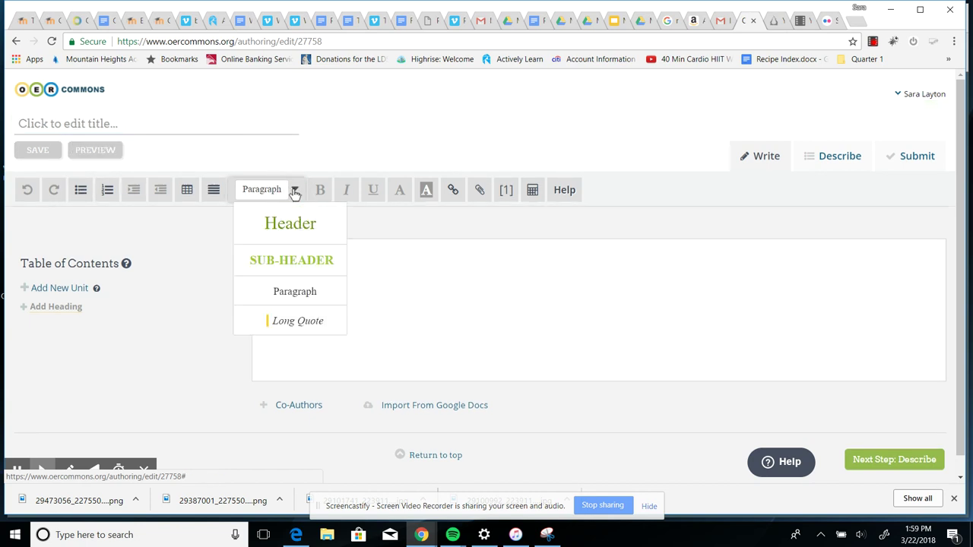
click(312, 164)
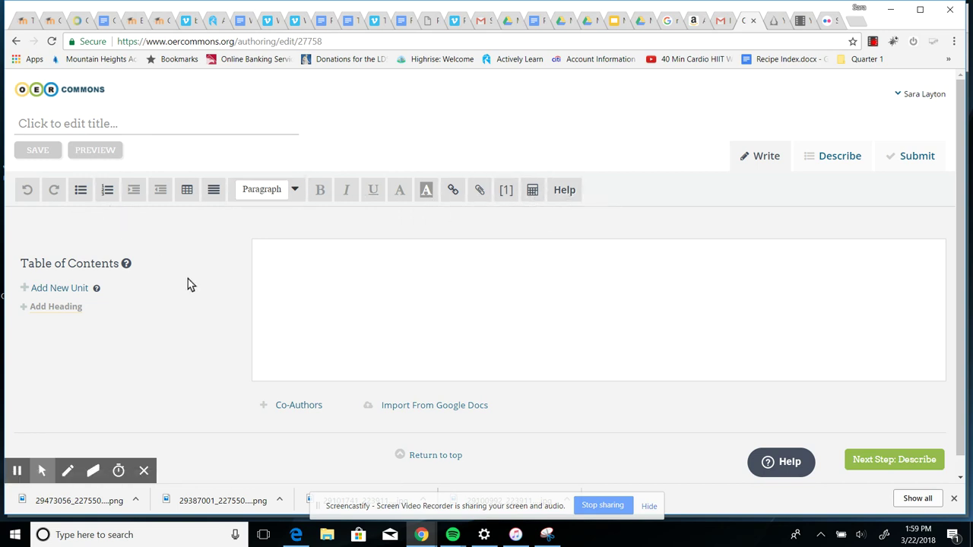
click(135, 124)
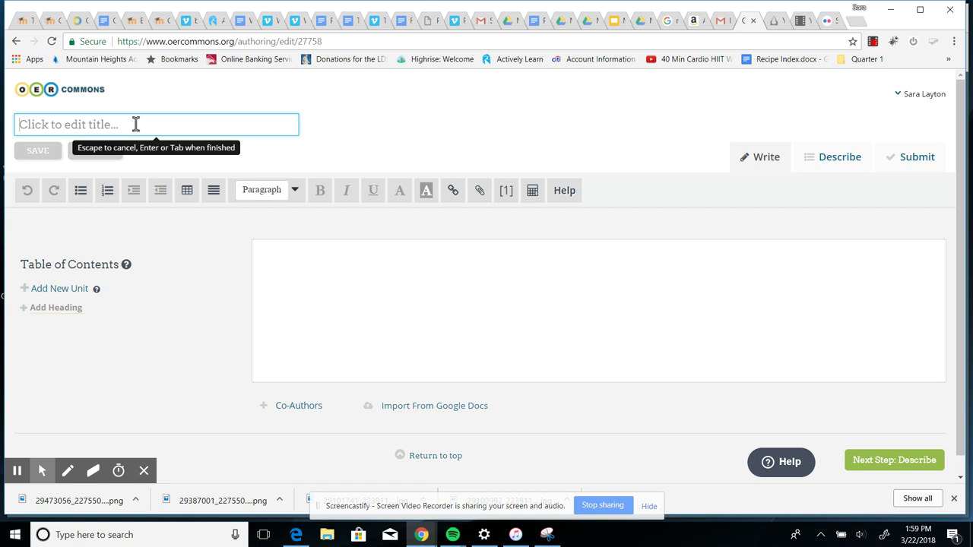
text(Dickens)
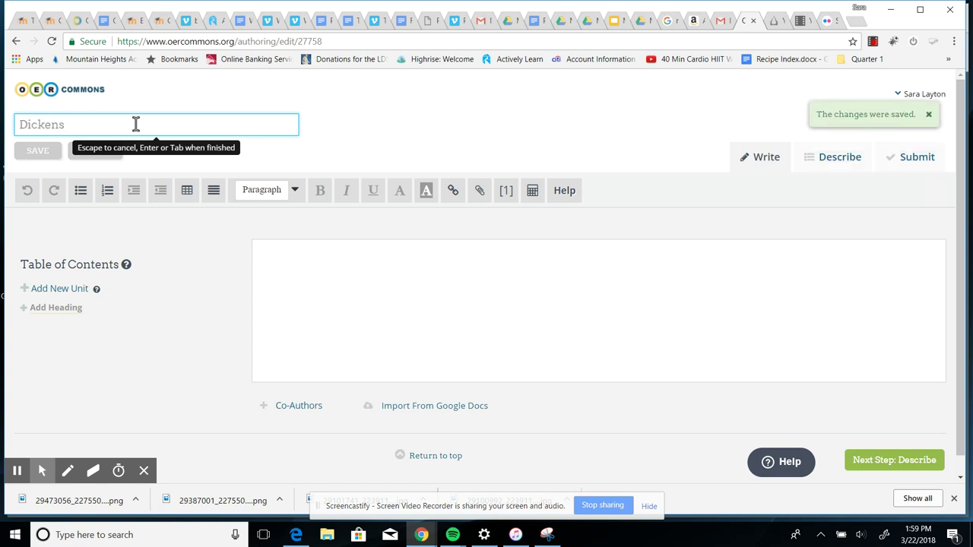
text( Resourc)
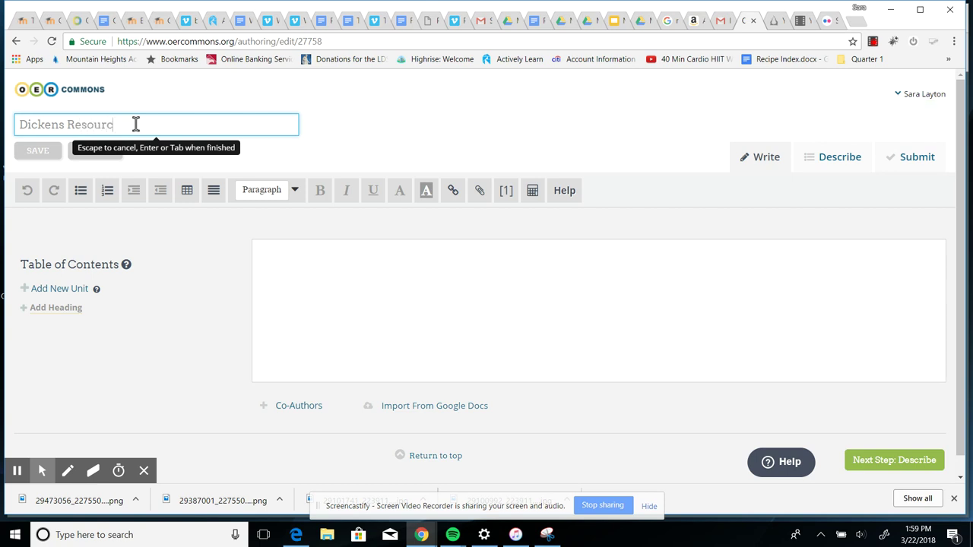
text(e--)
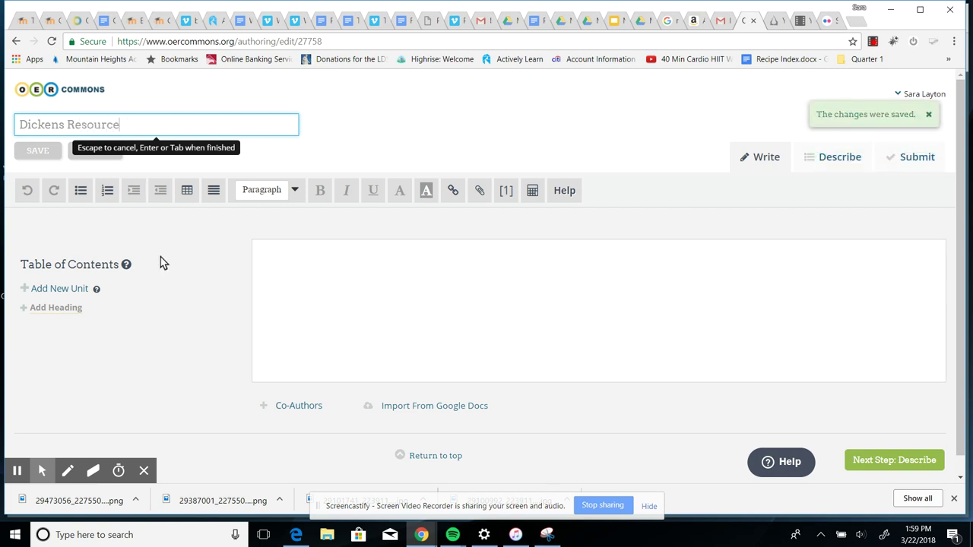
click(181, 254)
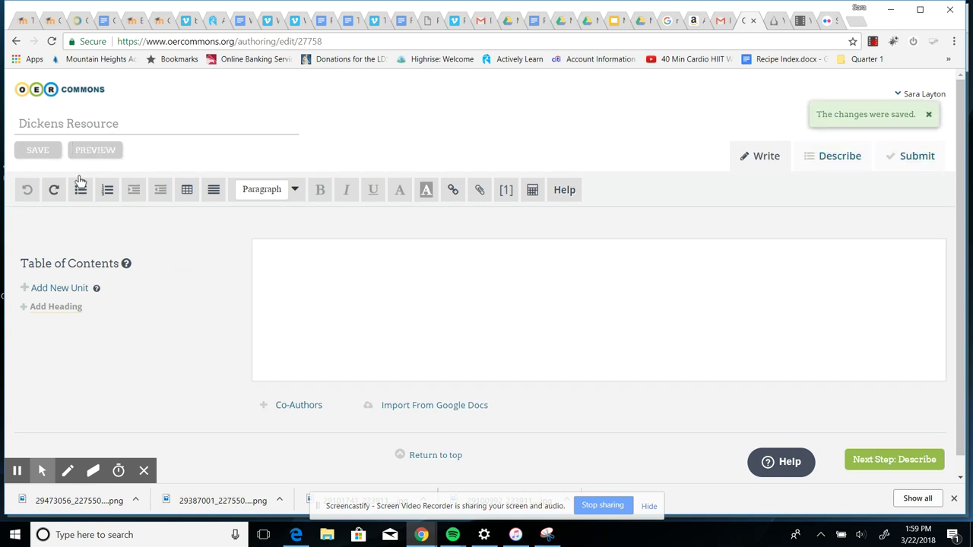
click(290, 261)
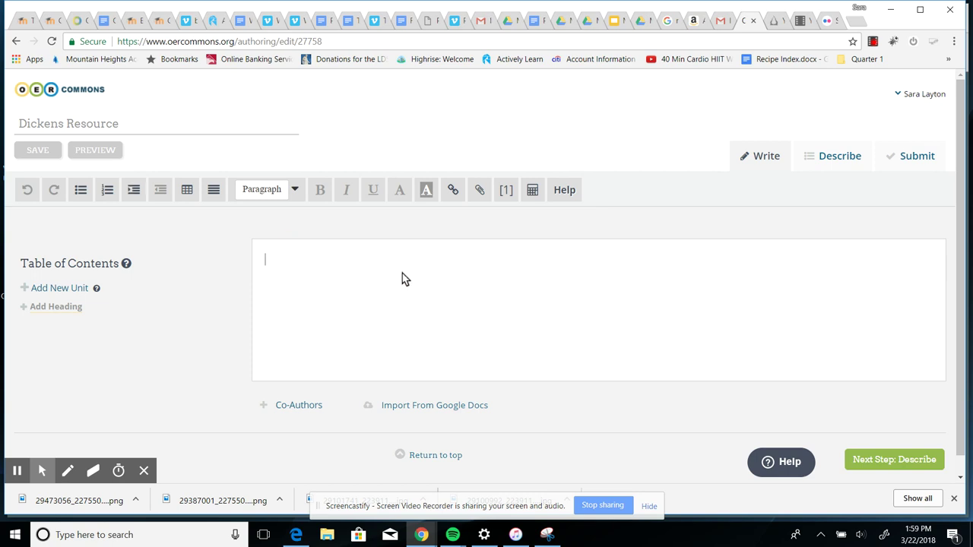
Write 'Description--' as the first body line, followed by a new empty line
text(Descrip)
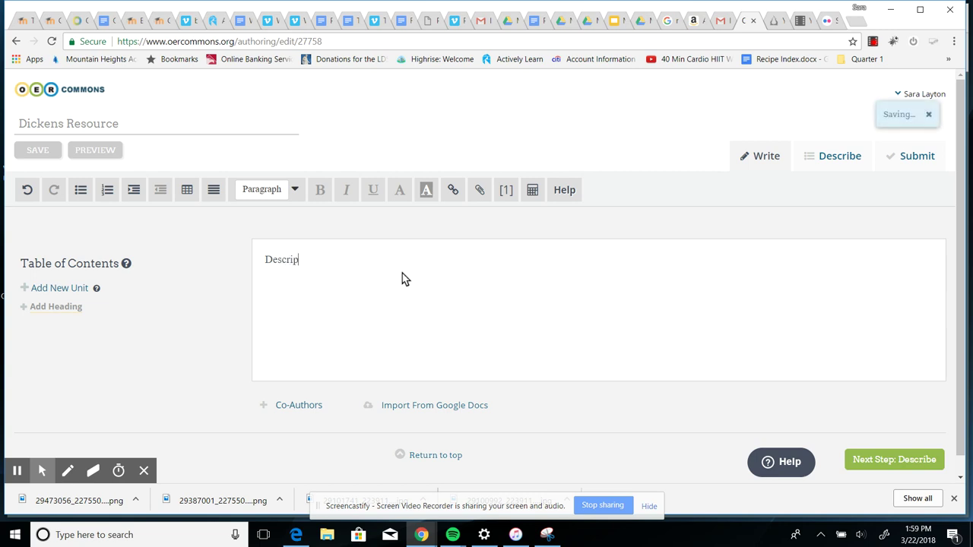
text(tions)
key(BackSpace)
key(BackSpace)
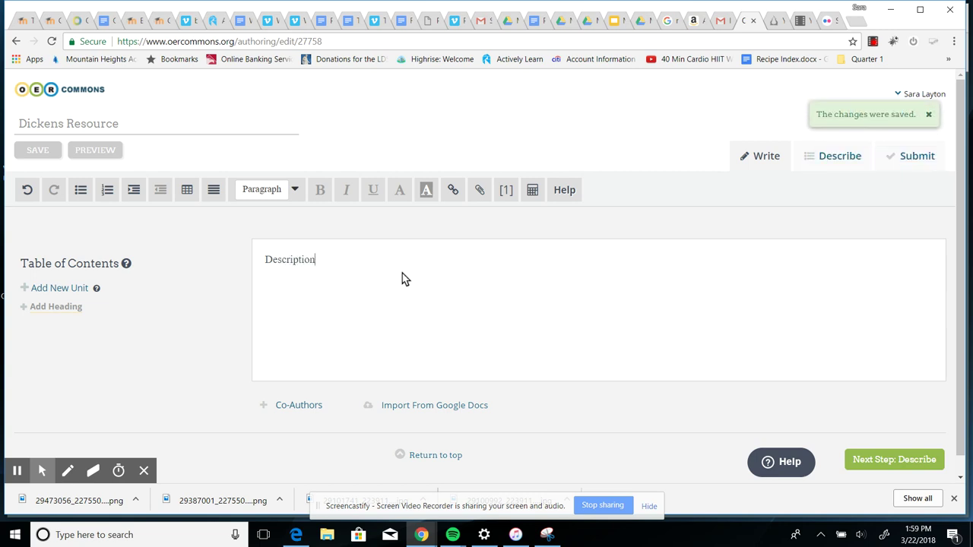
text(--)
key(Return)
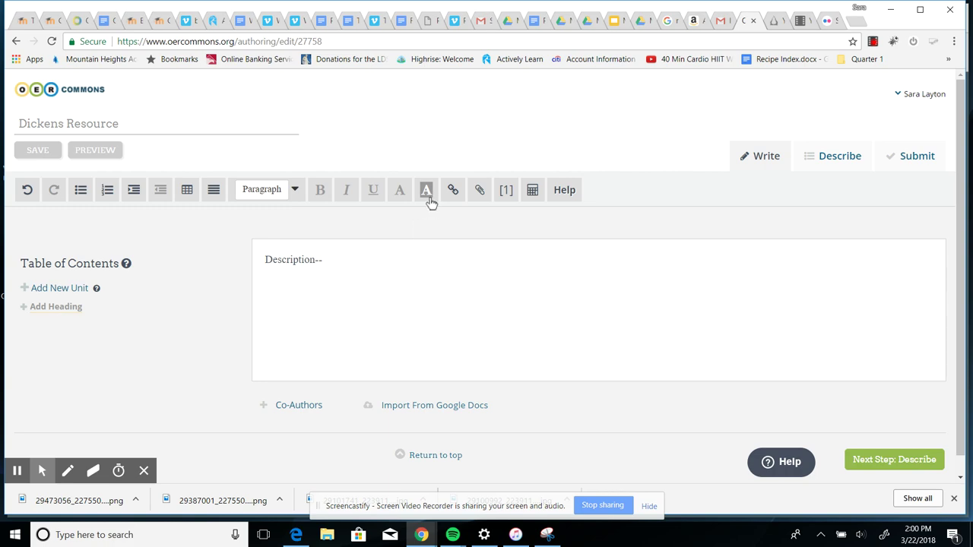
Open the media inserter and submit a pasted link as the web URL
click(480, 191)
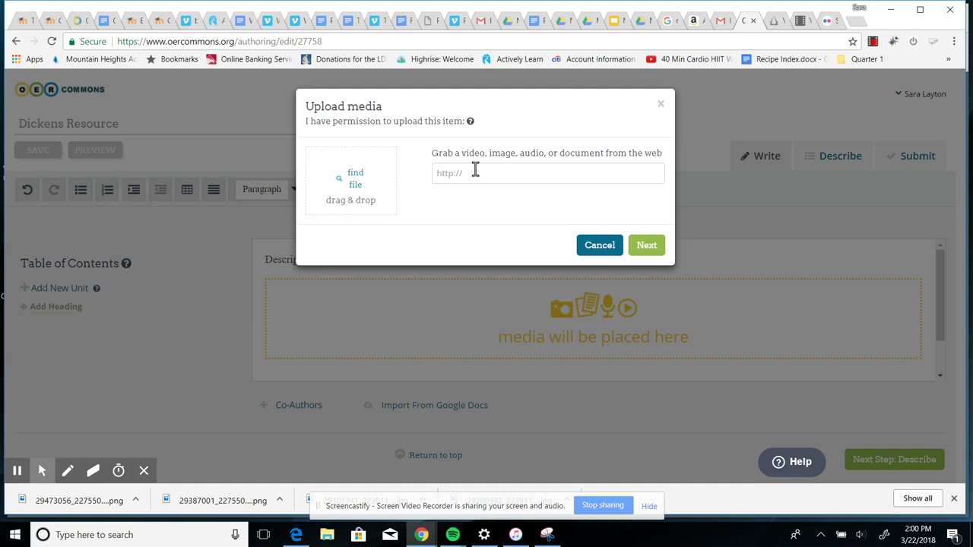
click(476, 174)
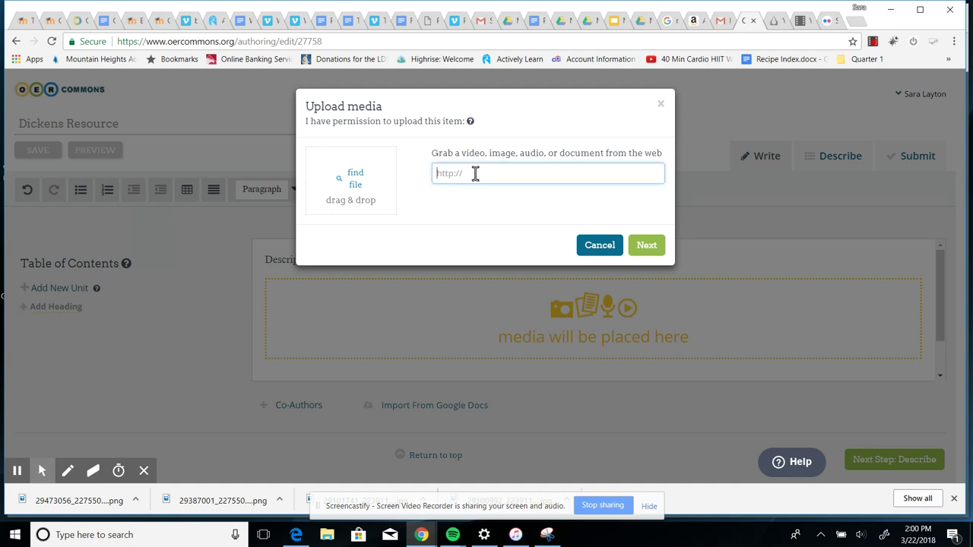
click(460, 21)
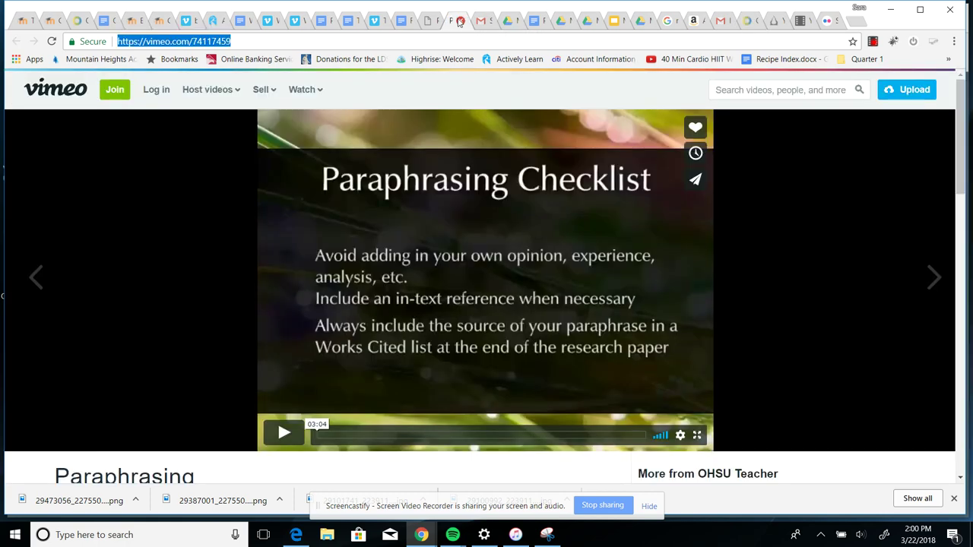
click(244, 43)
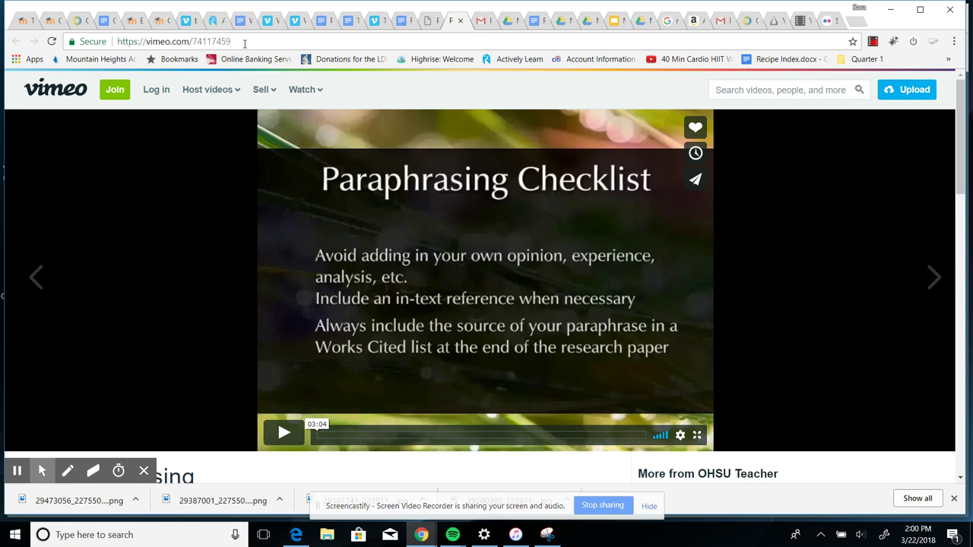
click(751, 21)
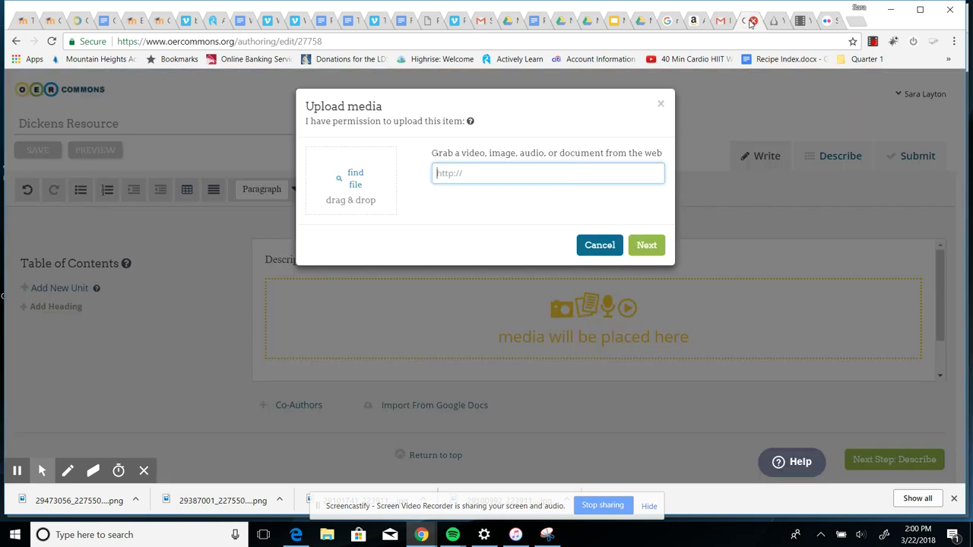
key(ctrl+v)
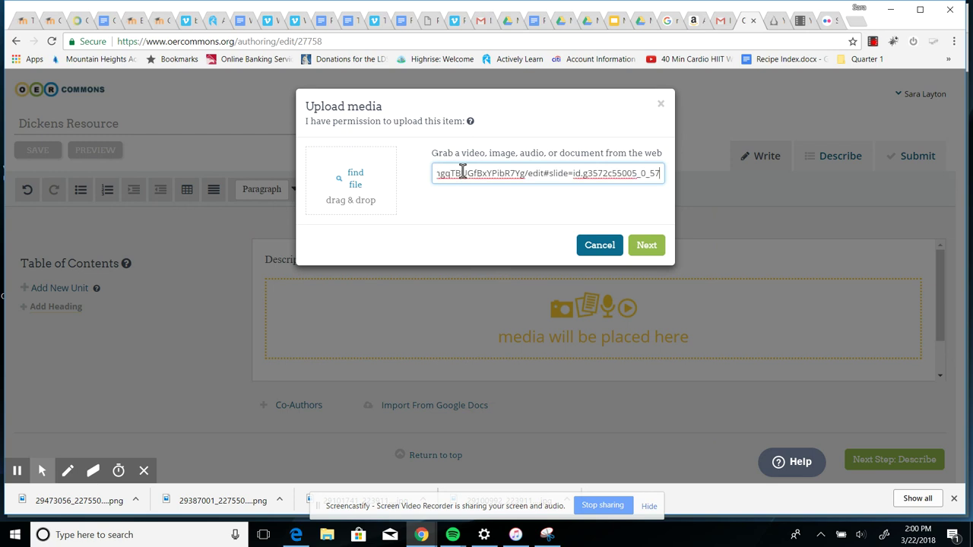
click(646, 245)
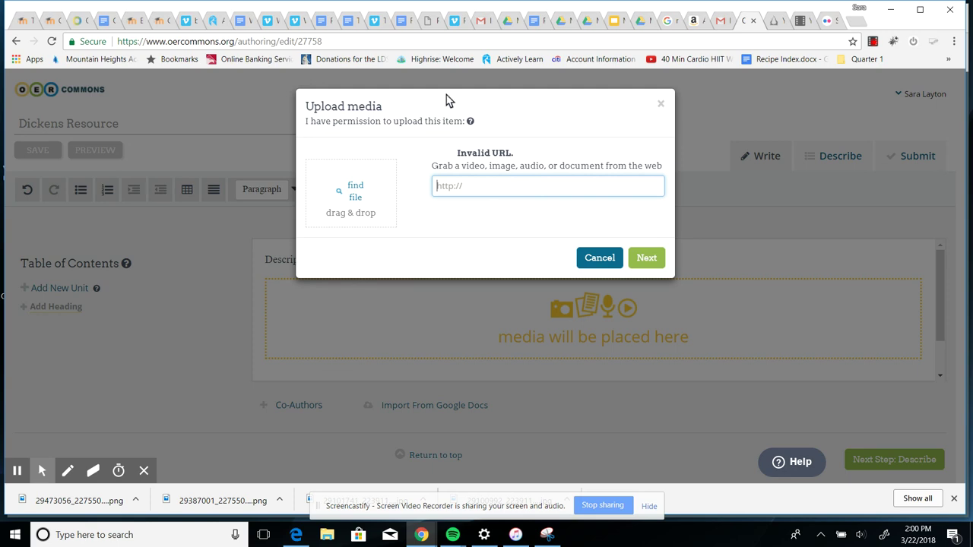
Copy the Paraphrasing Checklist Vimeo address and embed it below 'Description--'
click(456, 21)
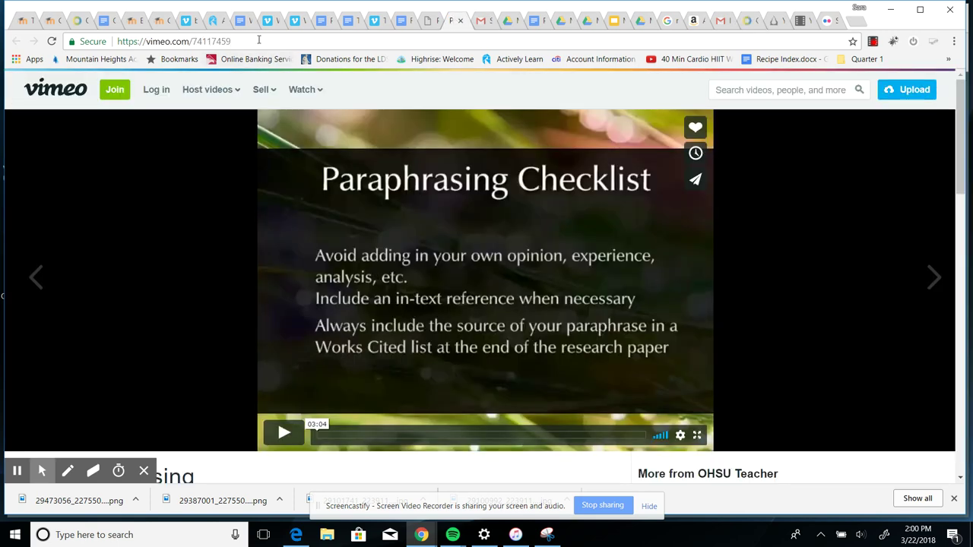
drag(119, 41, 236, 41)
key(ctrl+c)
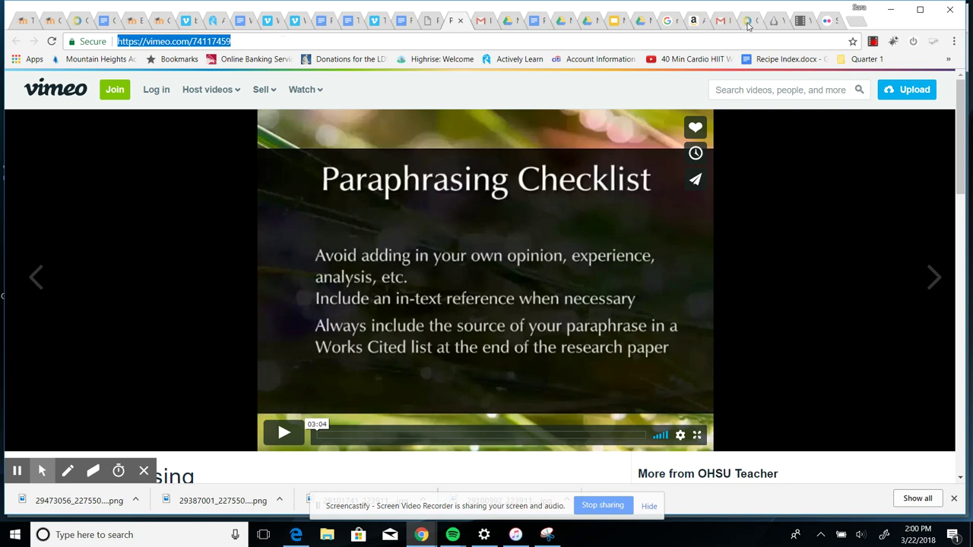
click(750, 23)
click(442, 185)
key(ctrl+v)
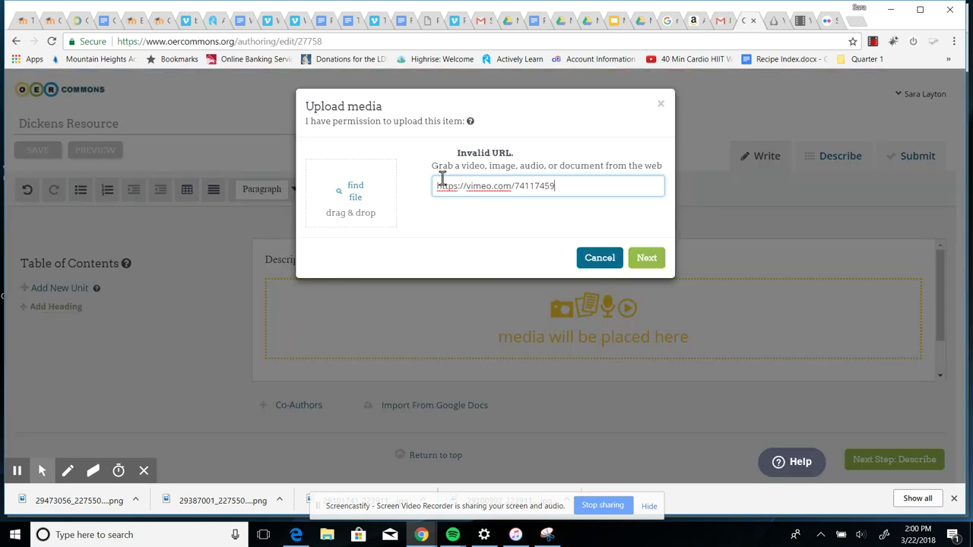
click(646, 255)
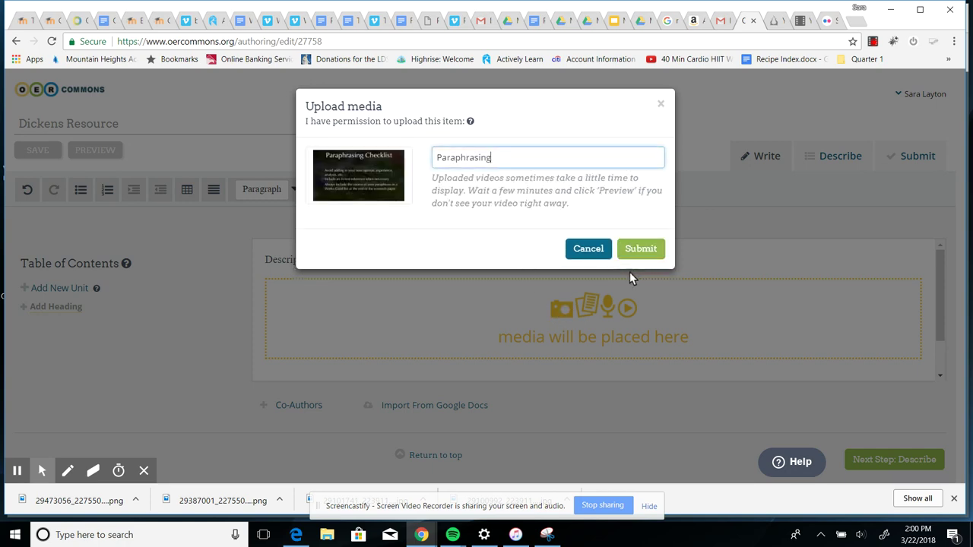
click(639, 257)
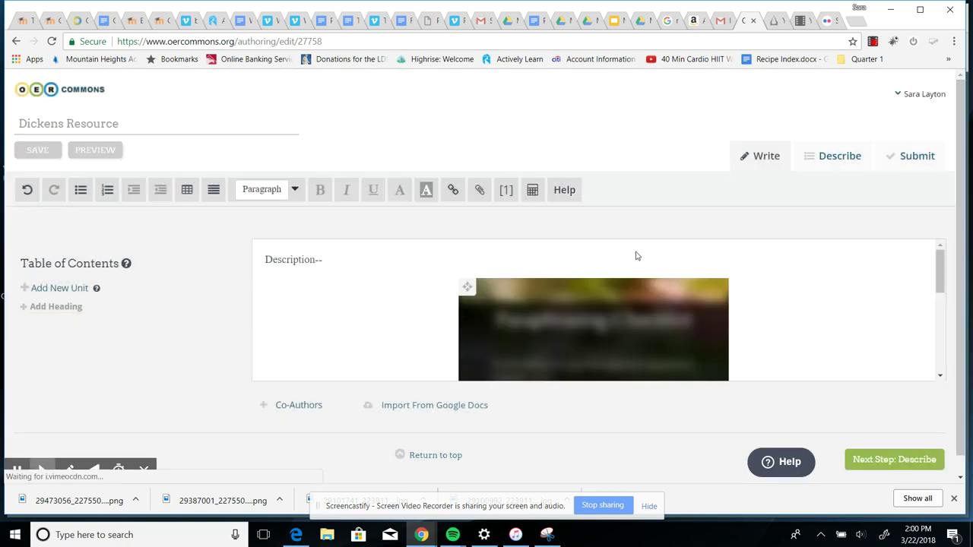
Type 'Presentation' on the empty line below the embedded video and select it
scroll(616, 340, down, 3)
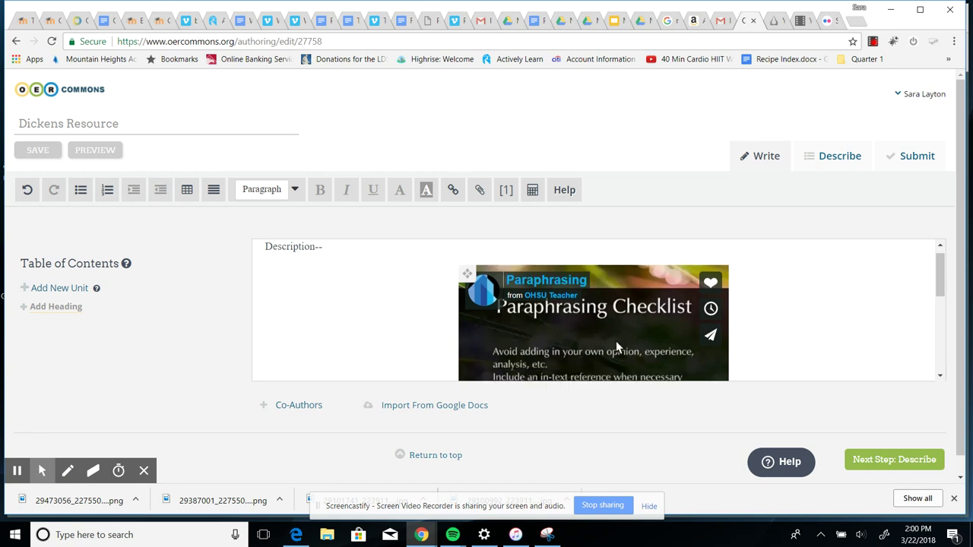
scroll(619, 347, up, 5)
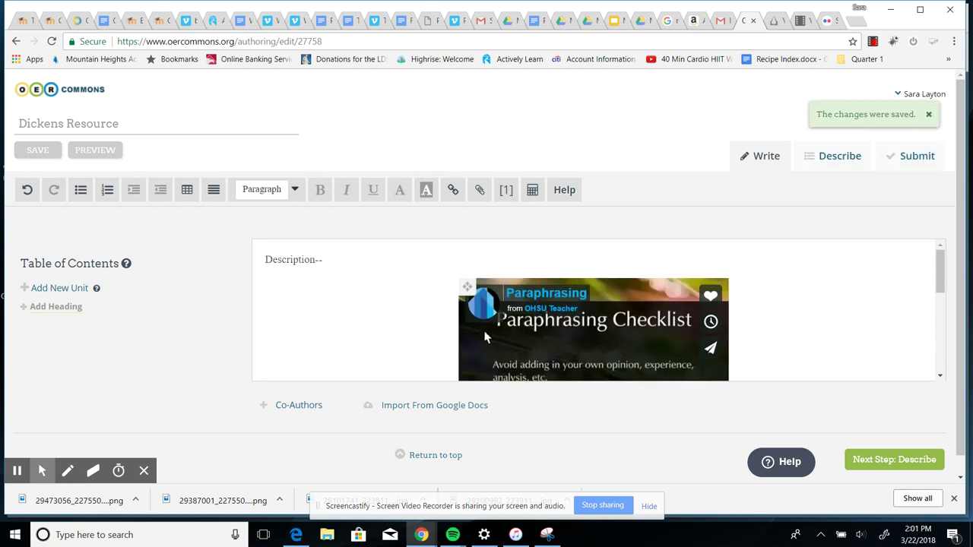
scroll(408, 337, down, 1)
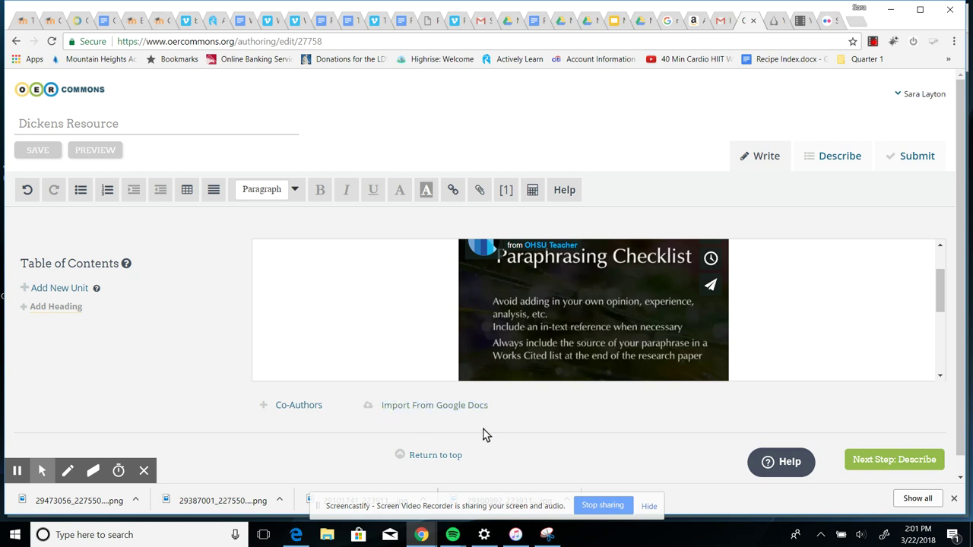
scroll(656, 340, up, 1)
scroll(730, 340, down, 5)
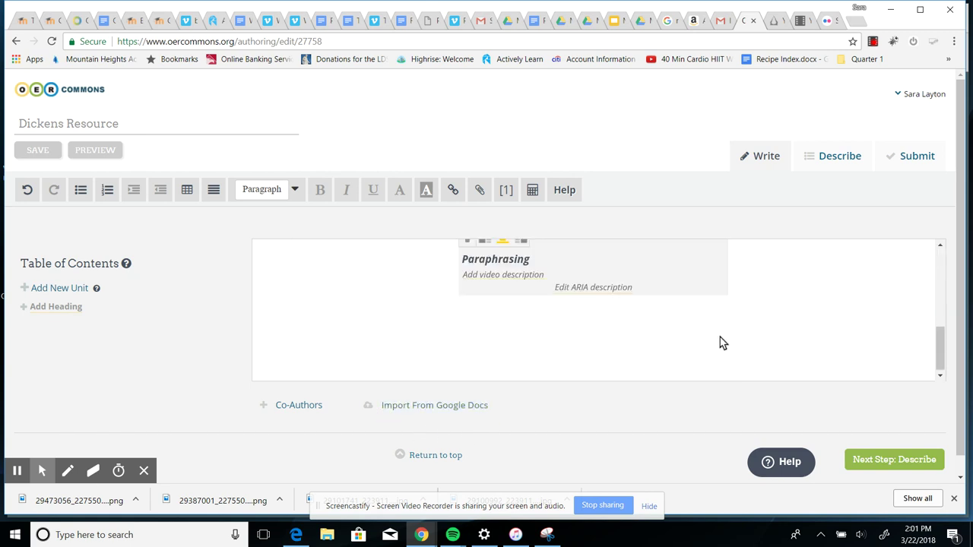
click(310, 342)
text(Presentation)
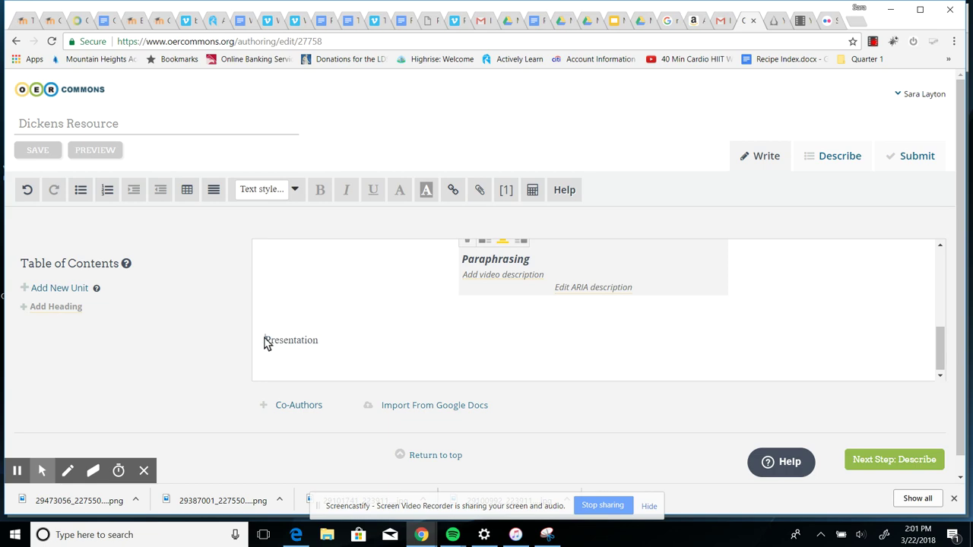
drag(266, 342, 339, 347)
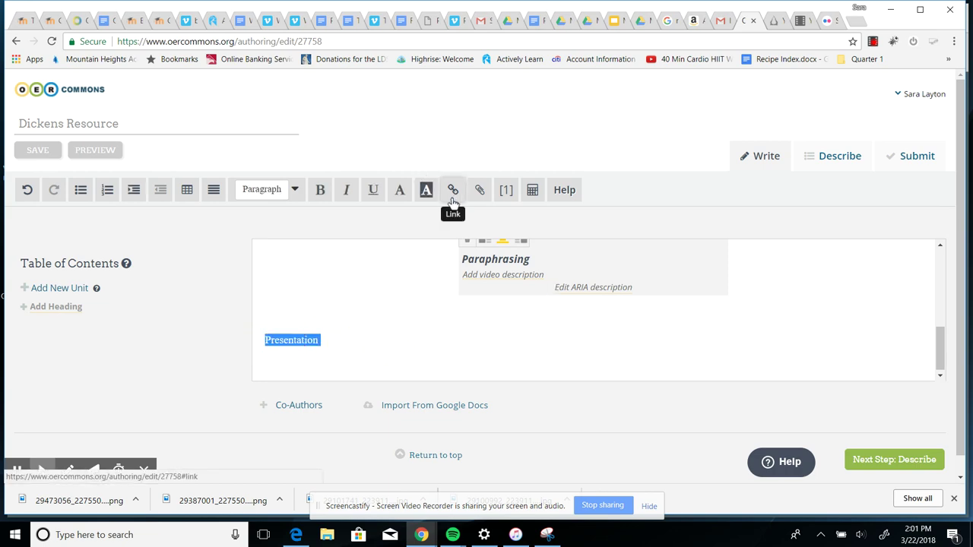
click(453, 199)
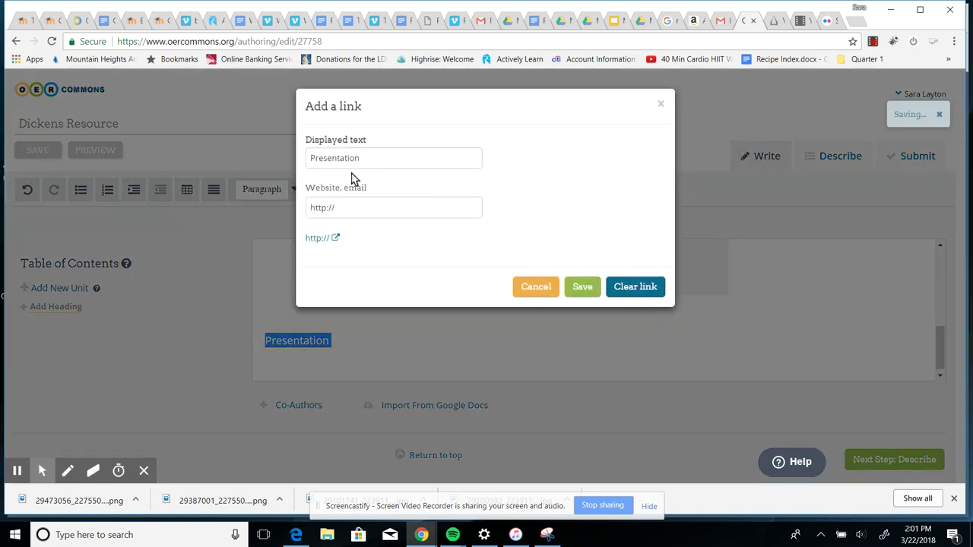
click(374, 210)
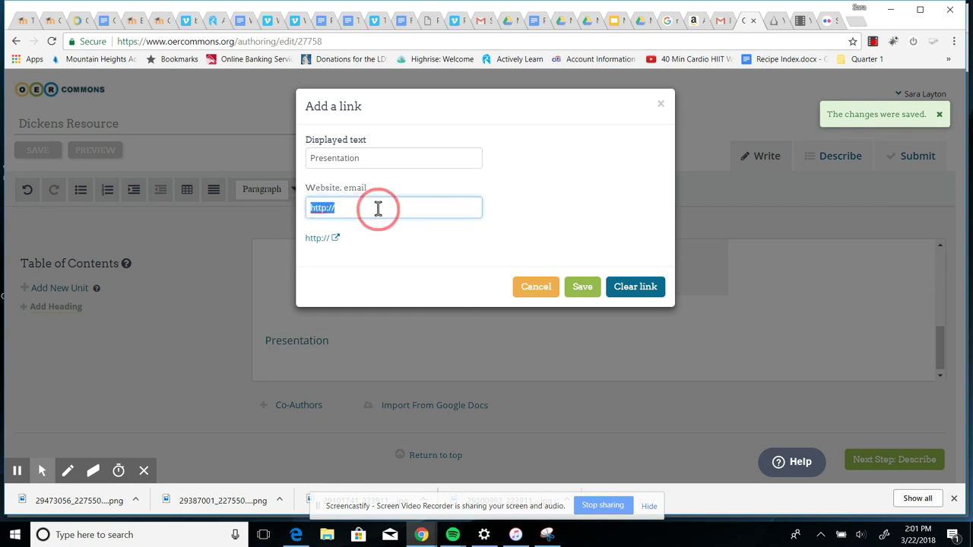
key(BackSpace)
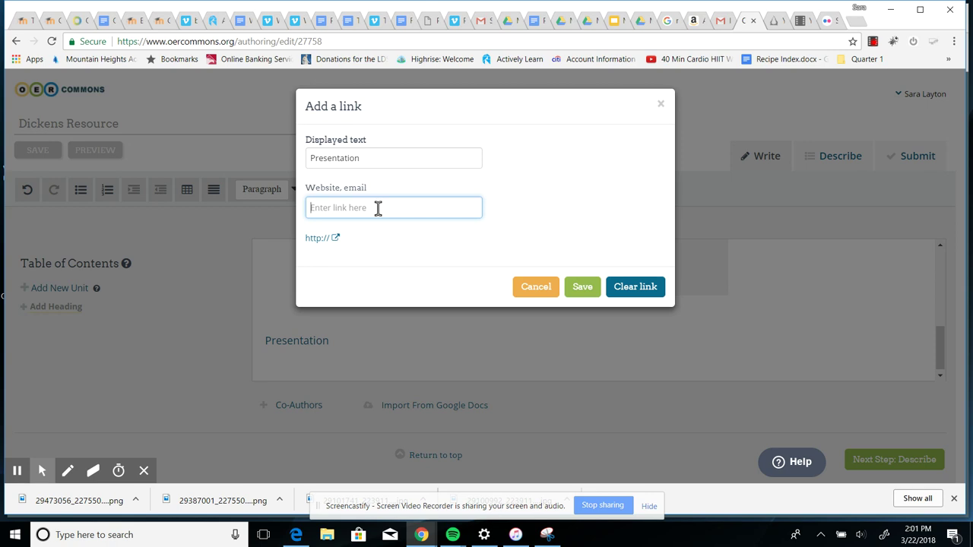
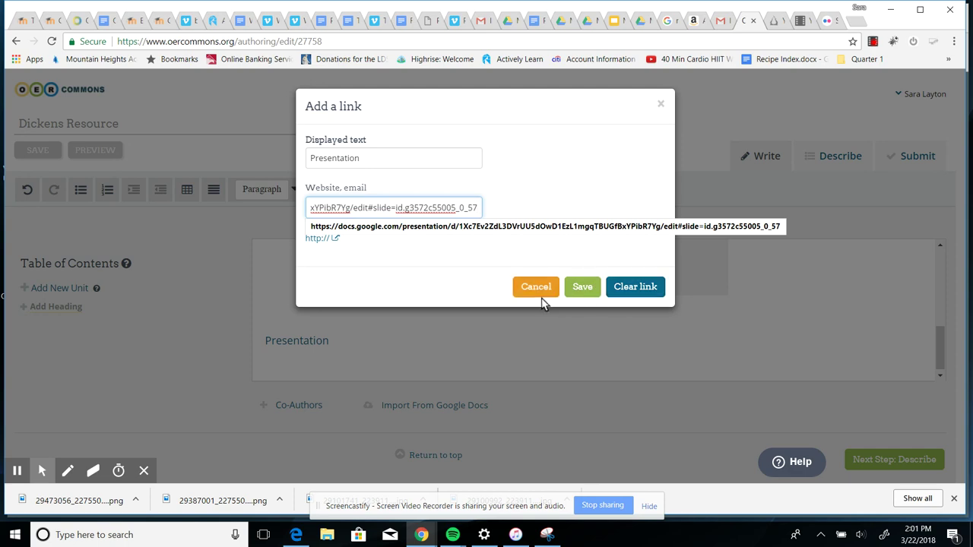
click(575, 288)
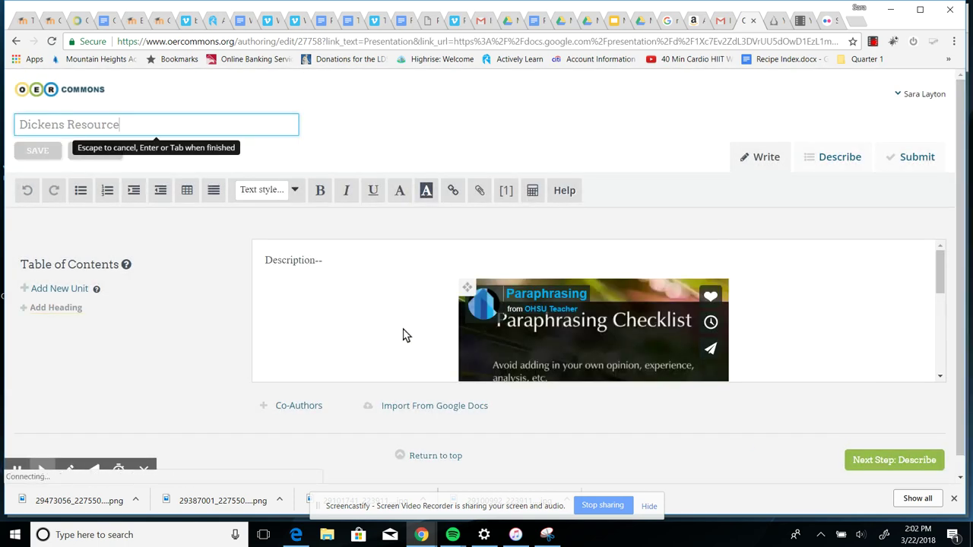
scroll(394, 300, down, 2)
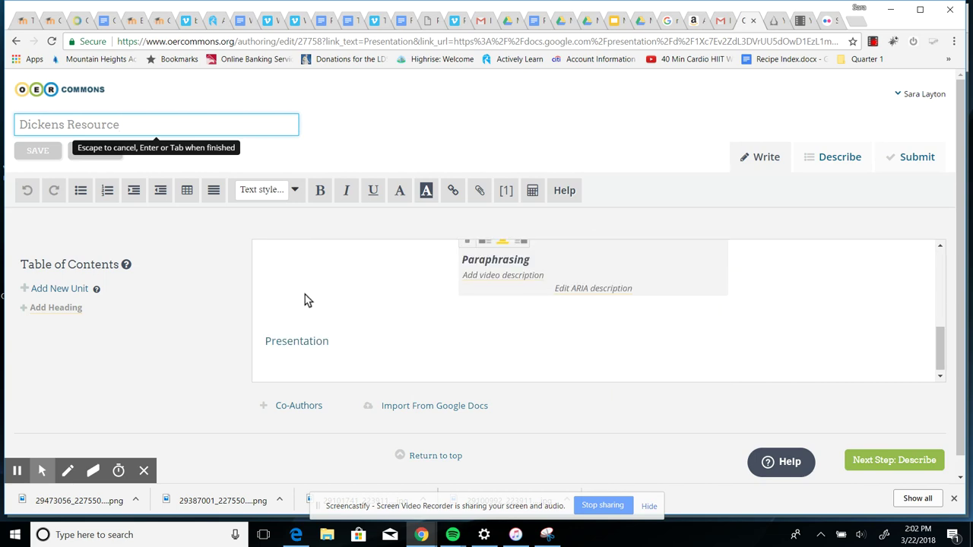
click(293, 343)
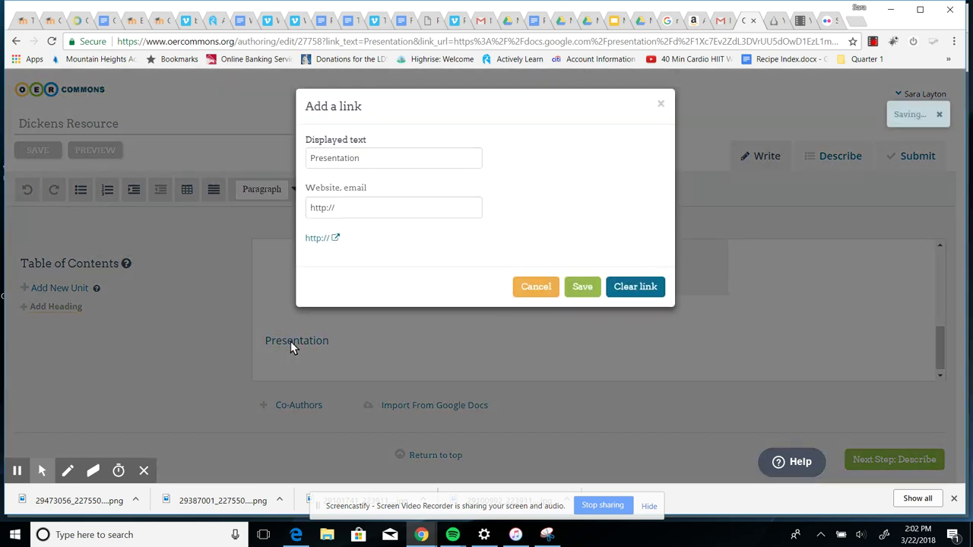
click(661, 107)
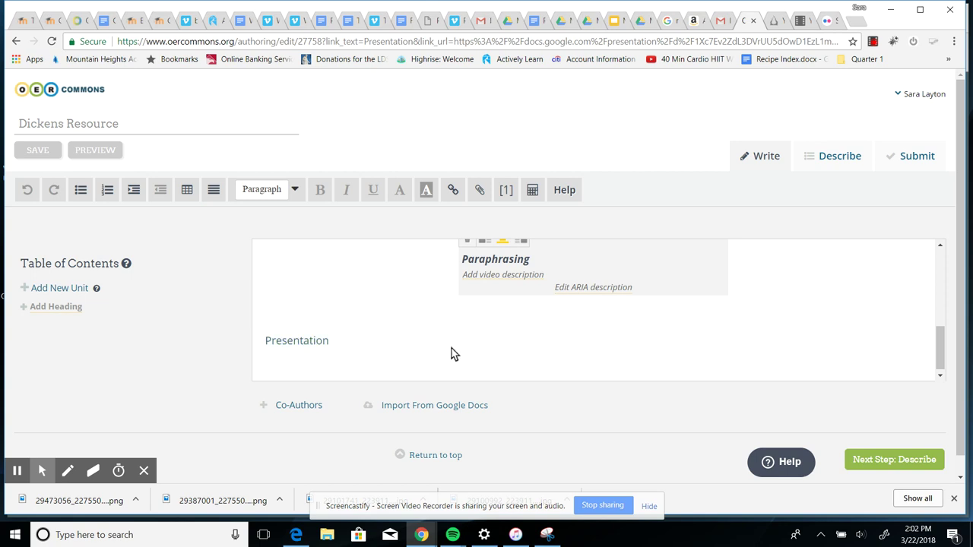
Review the finished body content and proceed to the Describe step
scroll(454, 352, up, 5)
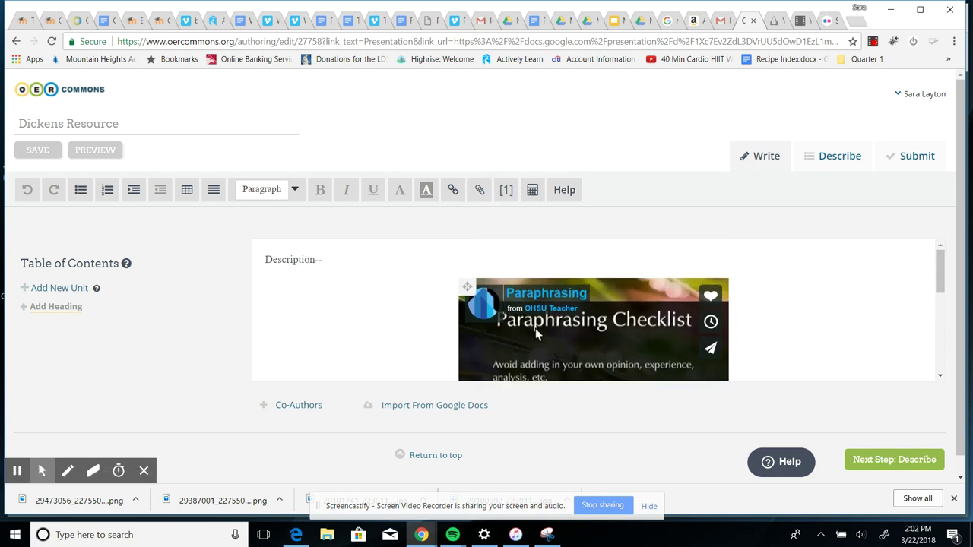
scroll(387, 266, down, 2)
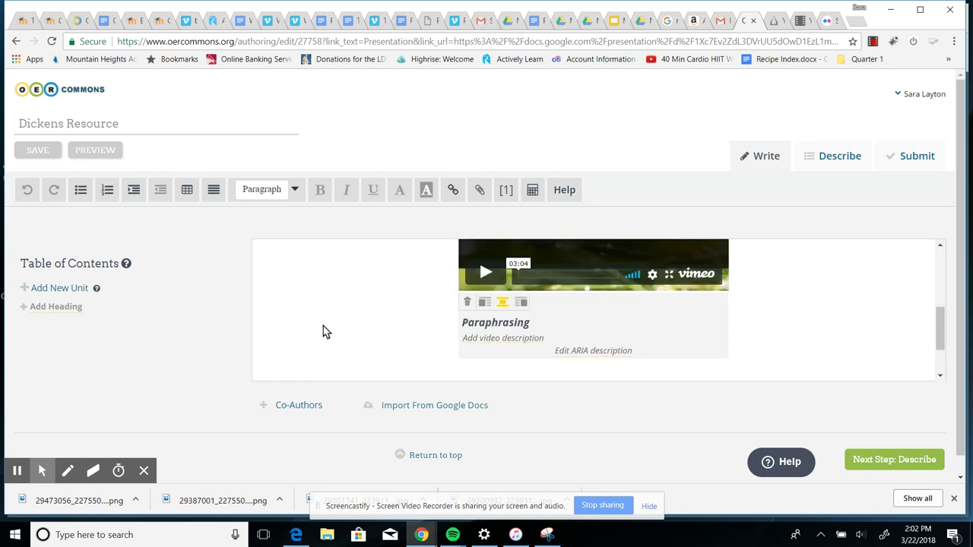
scroll(327, 327, down, 3)
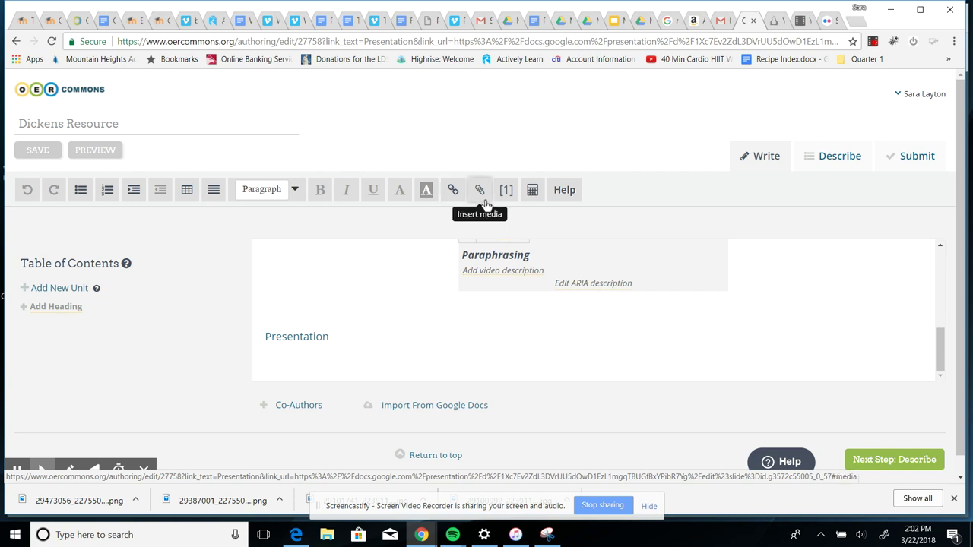
scroll(508, 317, up, 1)
scroll(507, 312, up, 3)
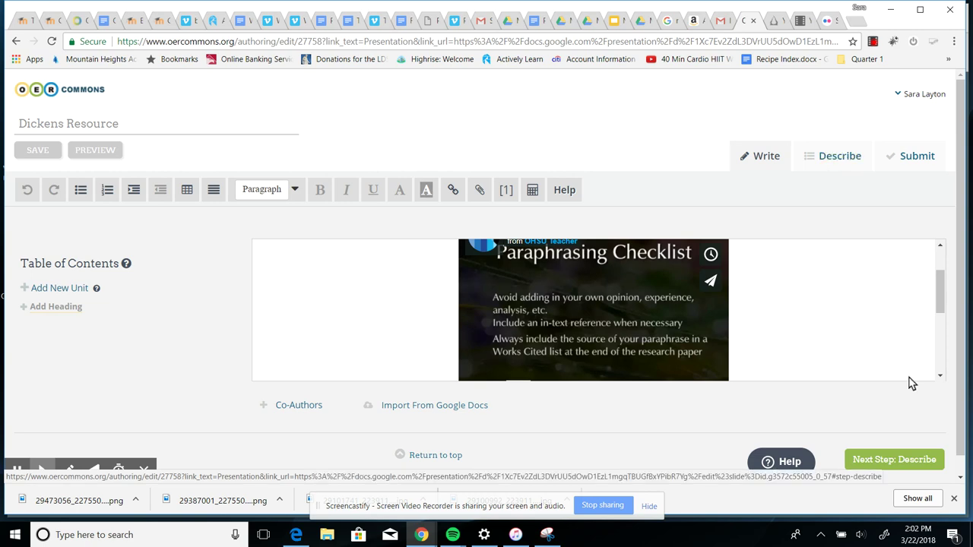
click(890, 459)
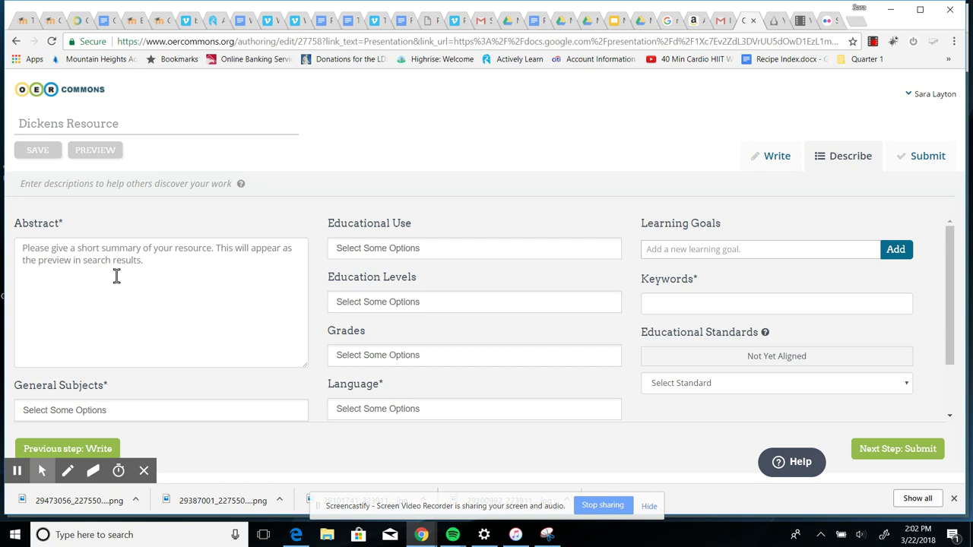
Enter the short summary abstract, set subject English Language Arts and primary user Student
click(25, 253)
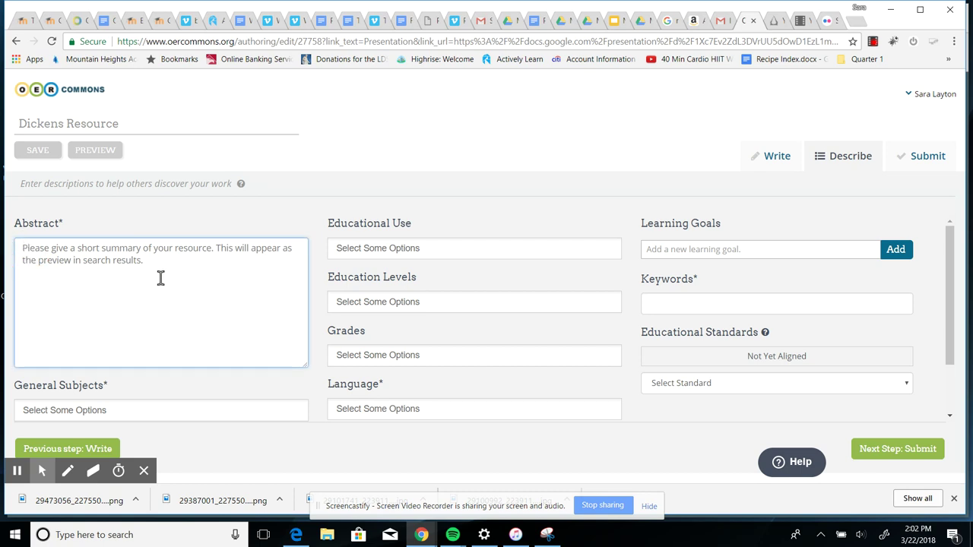
text(Short summary)
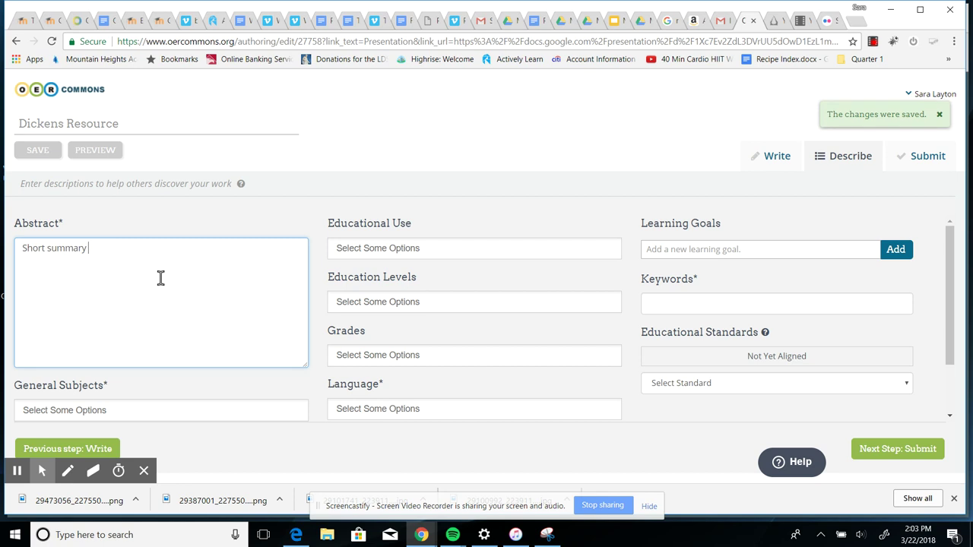
scroll(162, 281, down, 1)
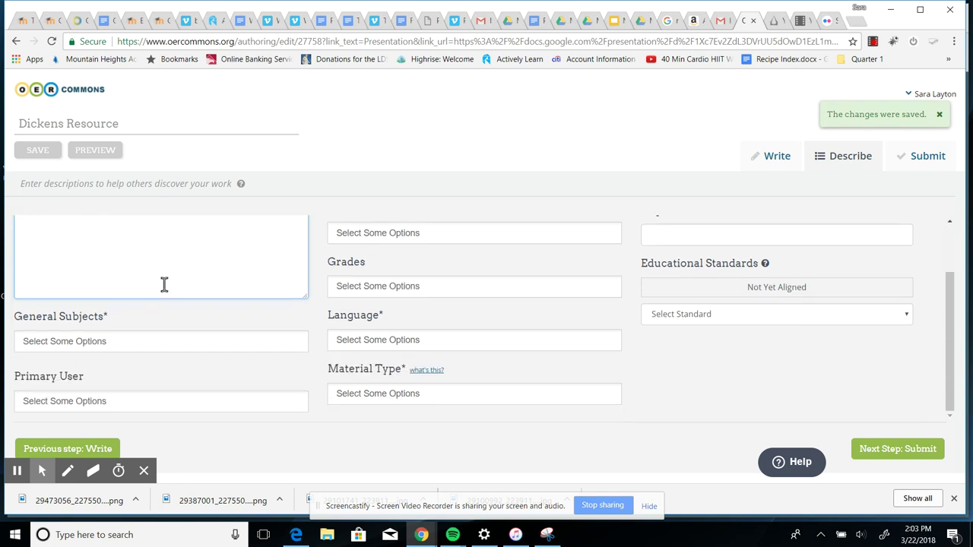
click(120, 350)
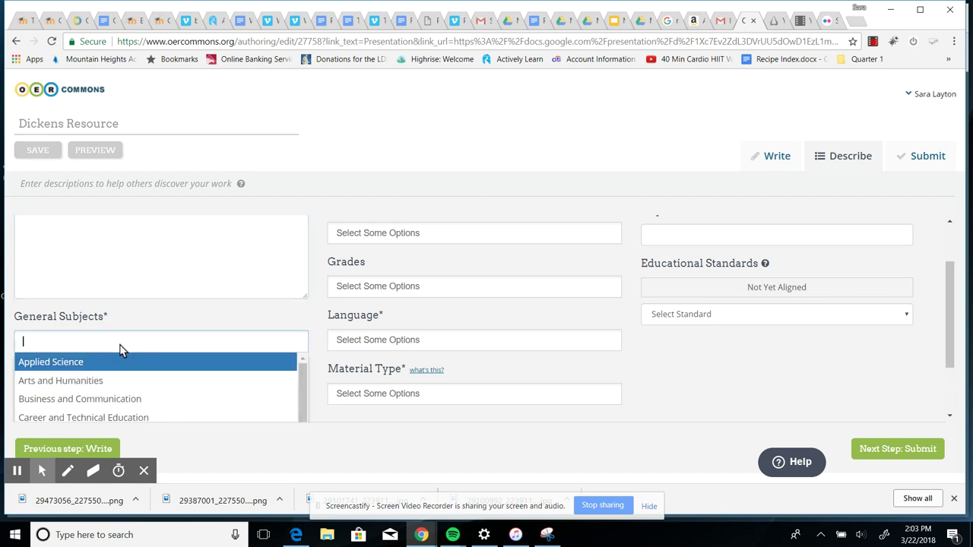
scroll(124, 376, down, 1)
click(122, 387)
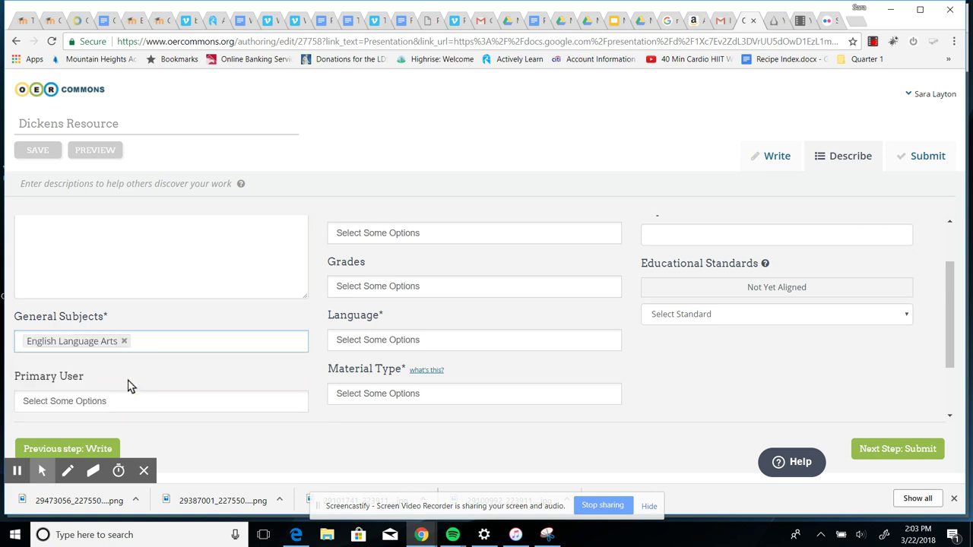
click(105, 401)
scroll(189, 403, down, 1)
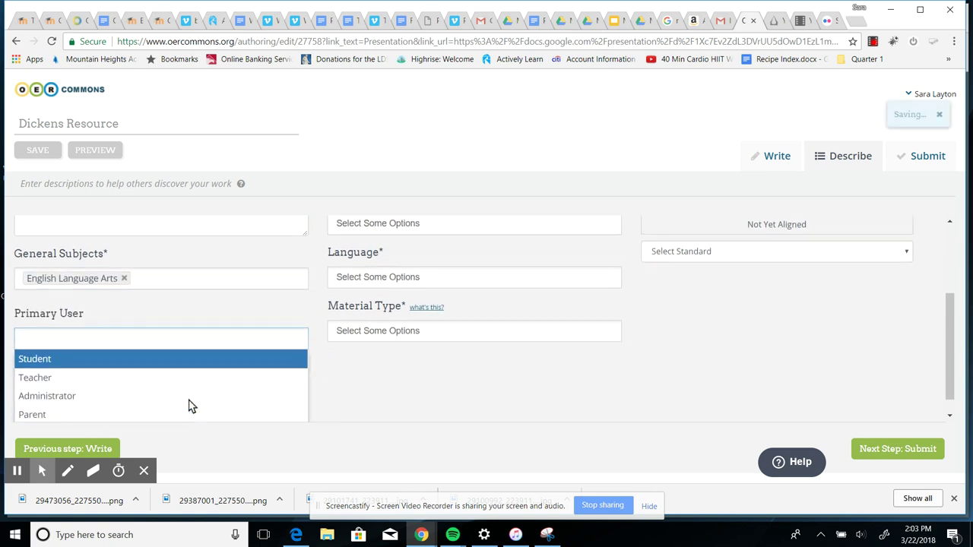
click(36, 363)
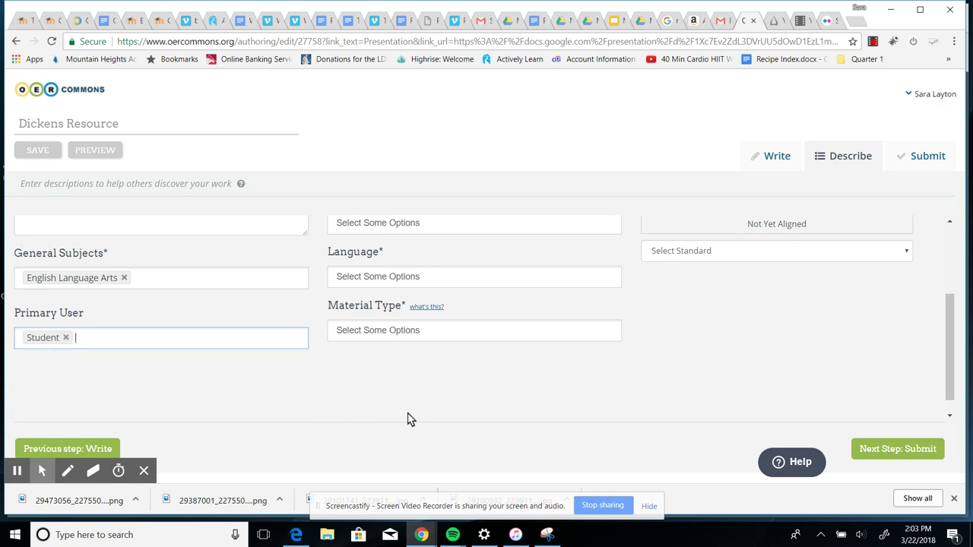
scroll(408, 414, up, 2)
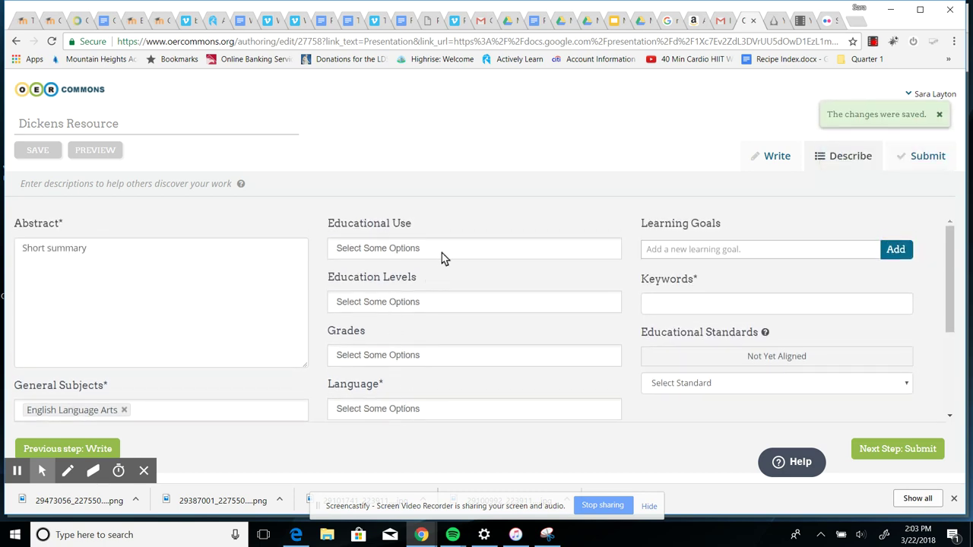
Set educational use Curriculum/Instruction, level High School, Grade 12 and language English
click(442, 257)
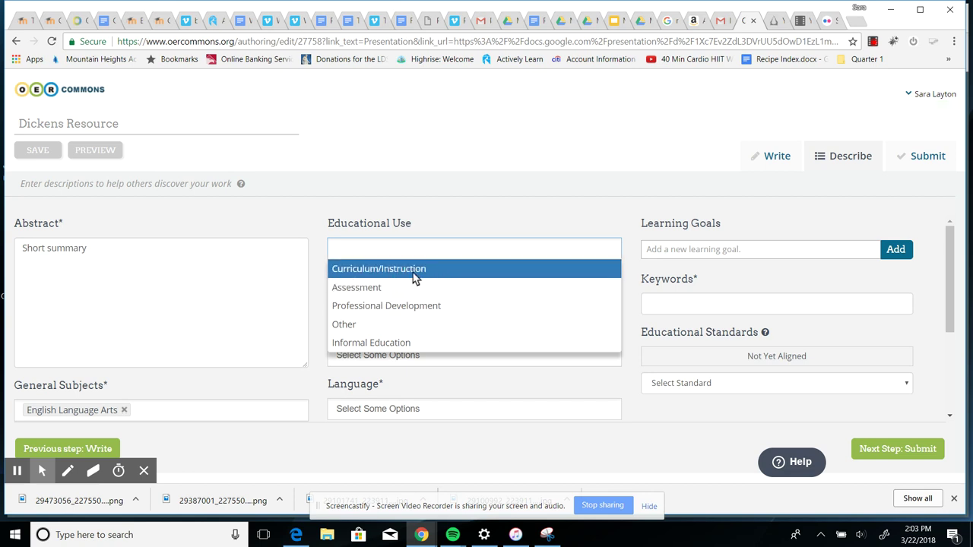
click(415, 271)
scroll(449, 282, down, 2)
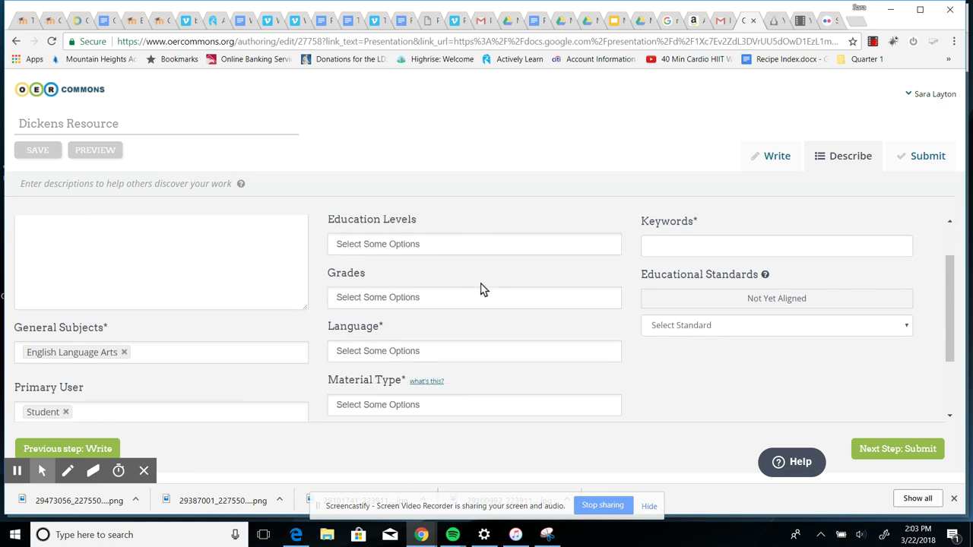
click(430, 239)
click(375, 332)
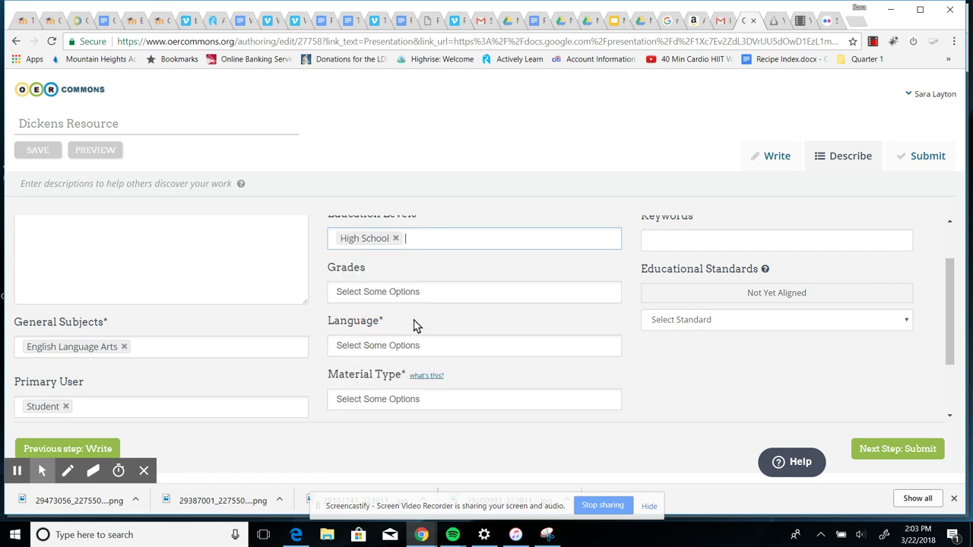
click(433, 299)
drag(614, 328, 615, 415)
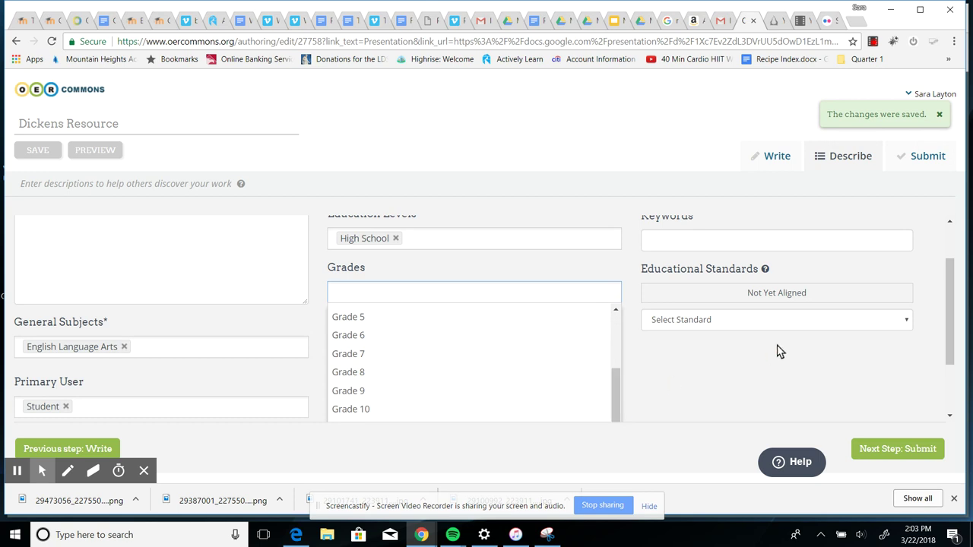
scroll(778, 352, down, 2)
click(413, 362)
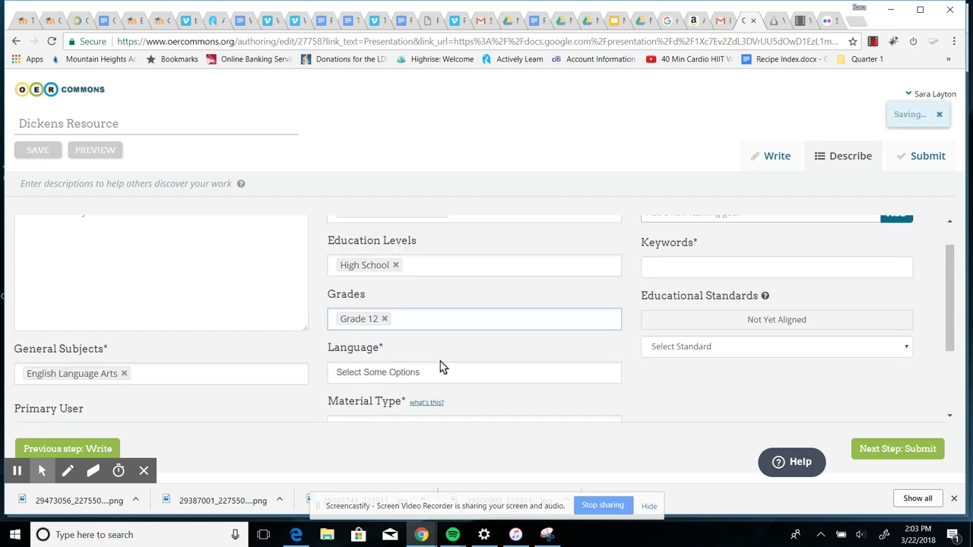
click(445, 380)
click(370, 390)
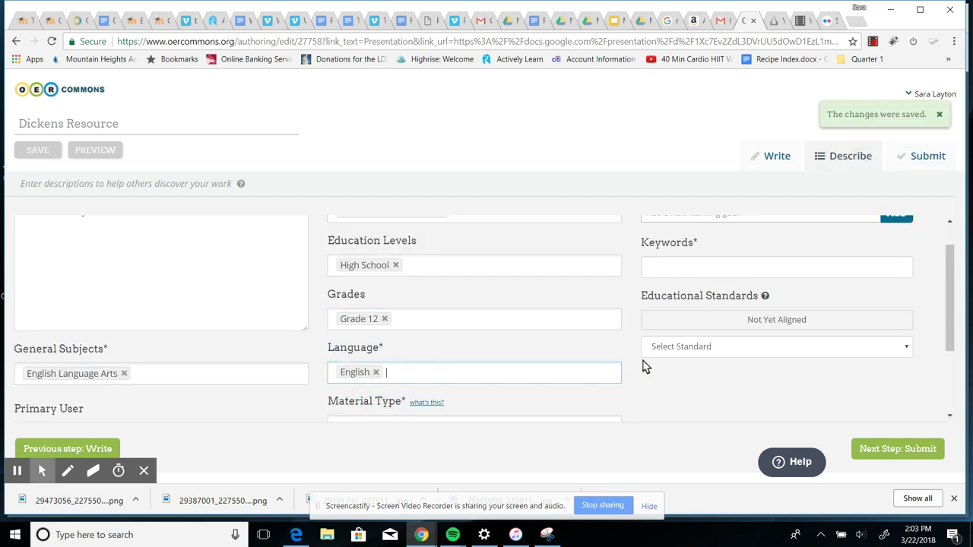
scroll(643, 365, down, 3)
click(463, 312)
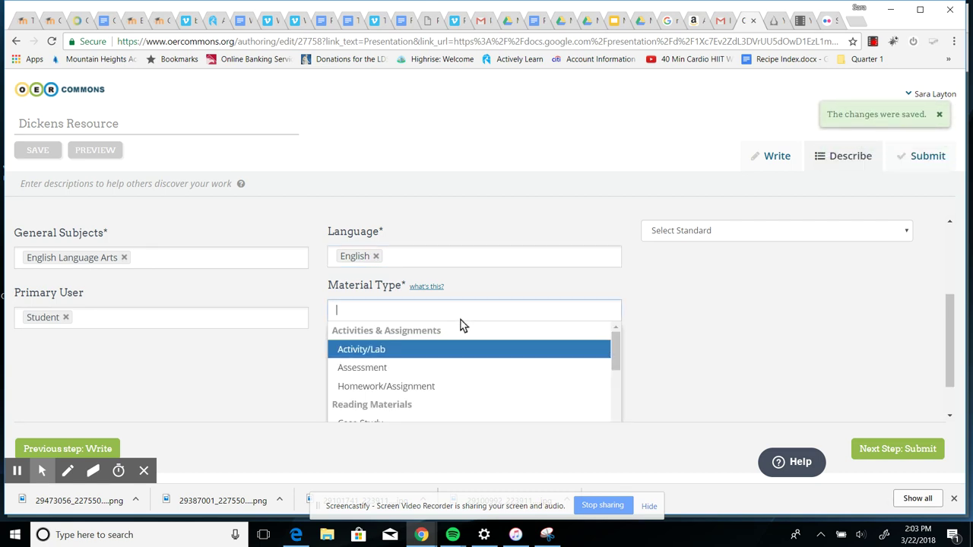
Add Lecture Notes and Reading as material types
scroll(467, 351, down, 2)
scroll(460, 361, up, 2)
scroll(459, 363, down, 6)
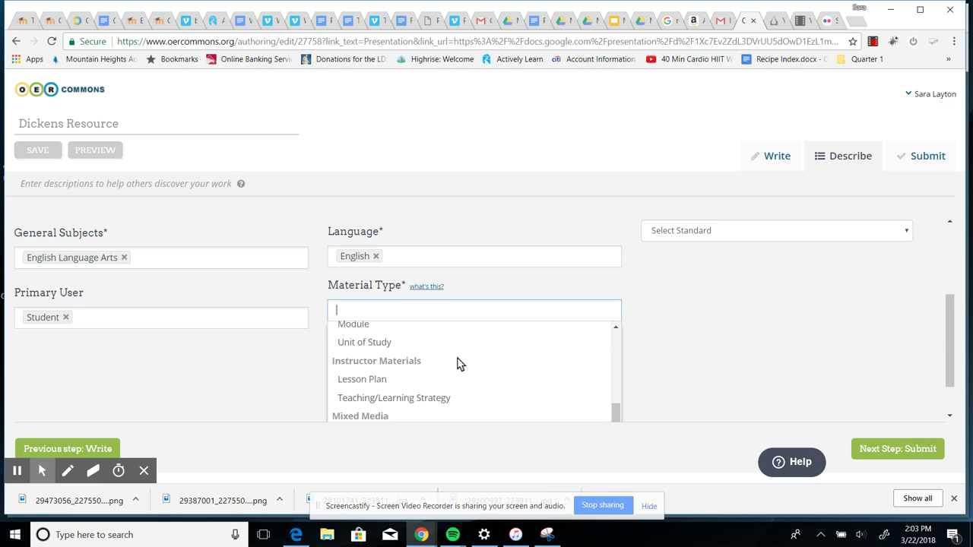
scroll(459, 364, down, 2)
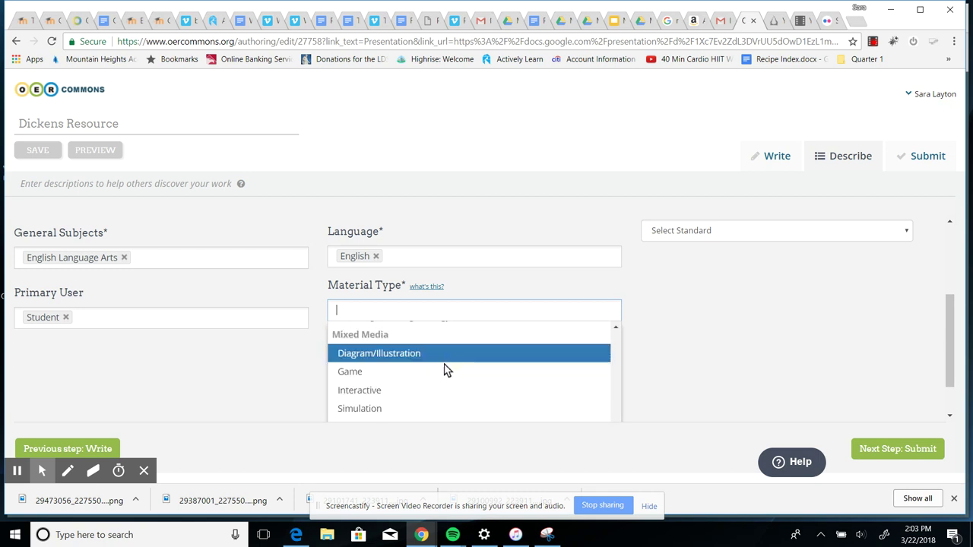
scroll(440, 383, up, 2)
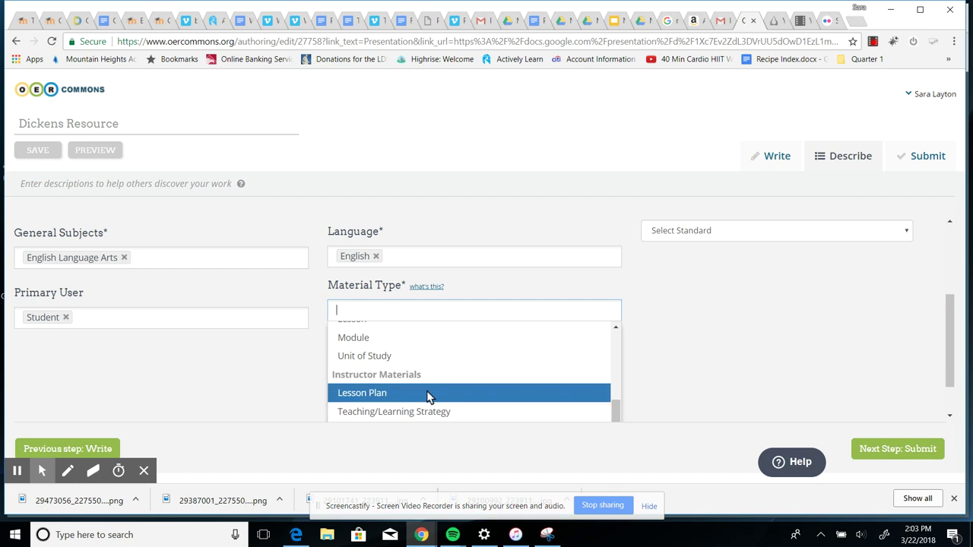
scroll(414, 397, up, 1)
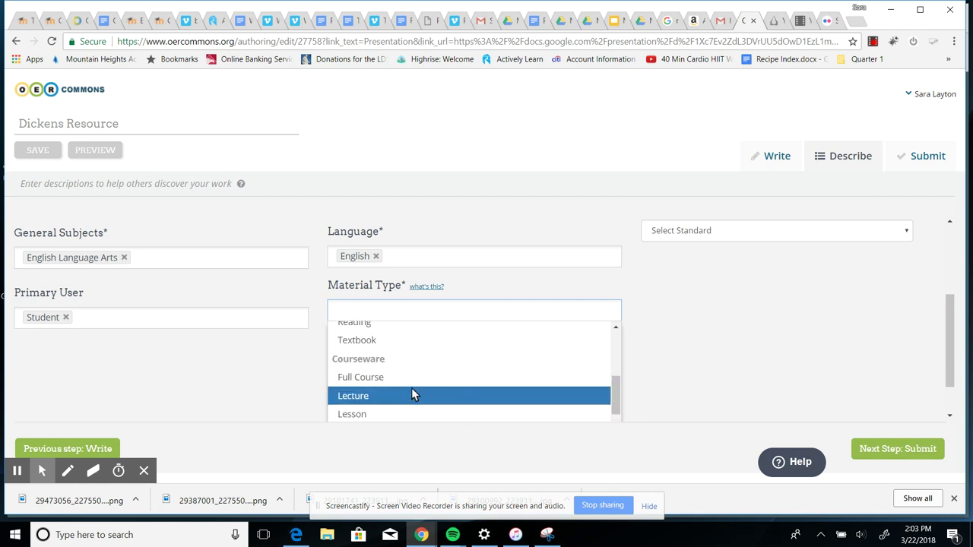
scroll(410, 391, up, 4)
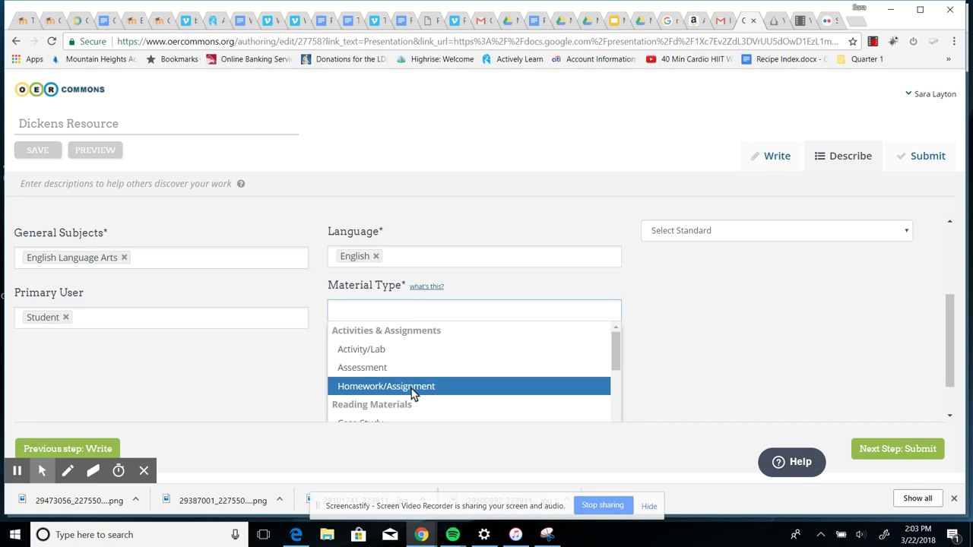
scroll(413, 393, down, 1)
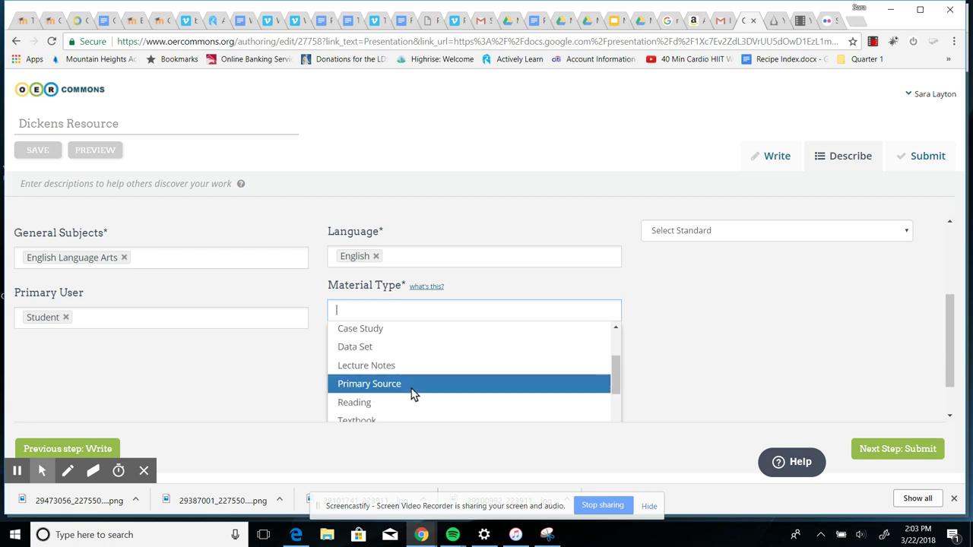
click(386, 371)
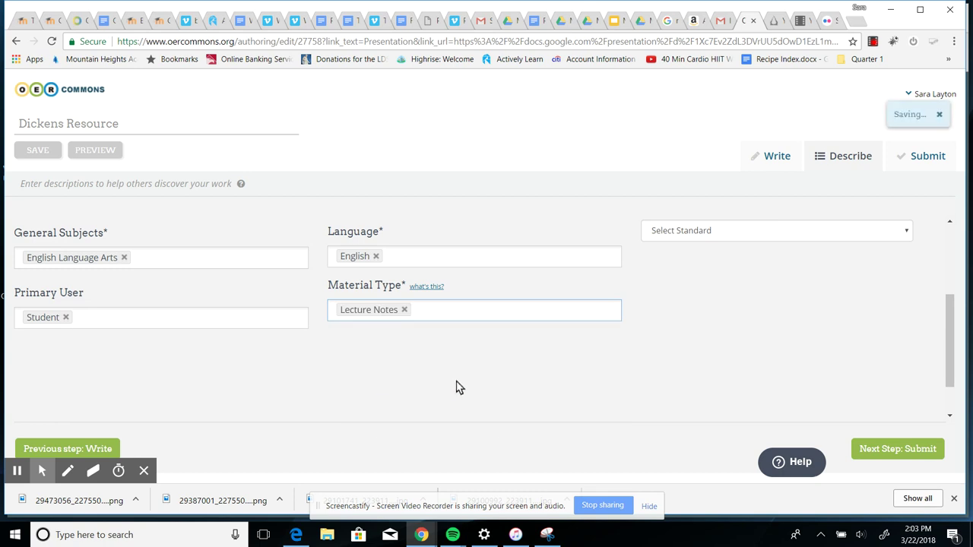
click(435, 317)
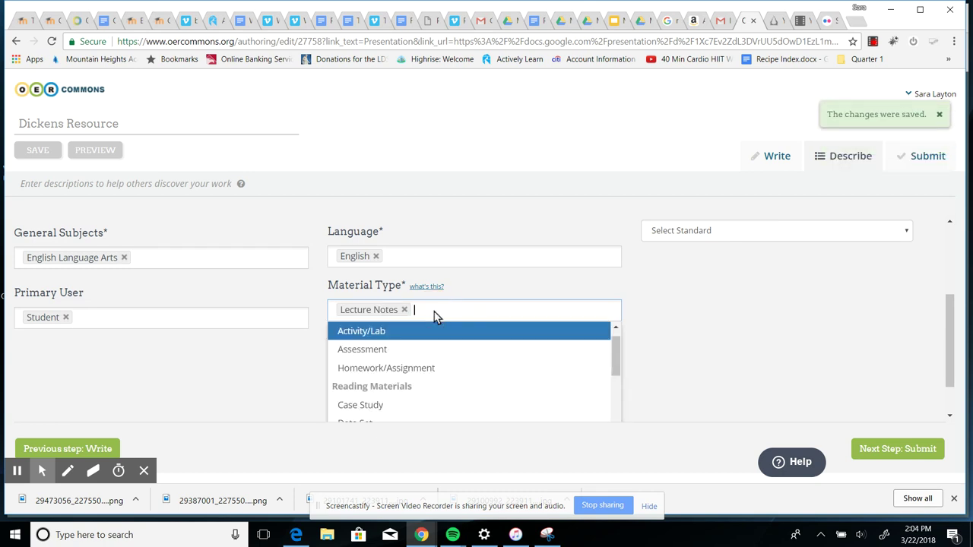
scroll(431, 374, down, 1)
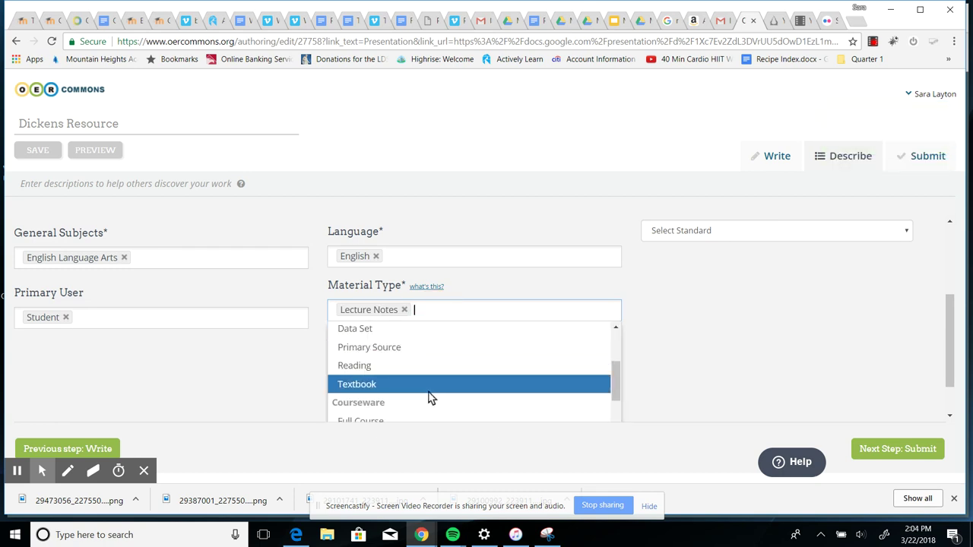
click(403, 366)
Add Interactive as a third material type
scroll(403, 376, down, 1)
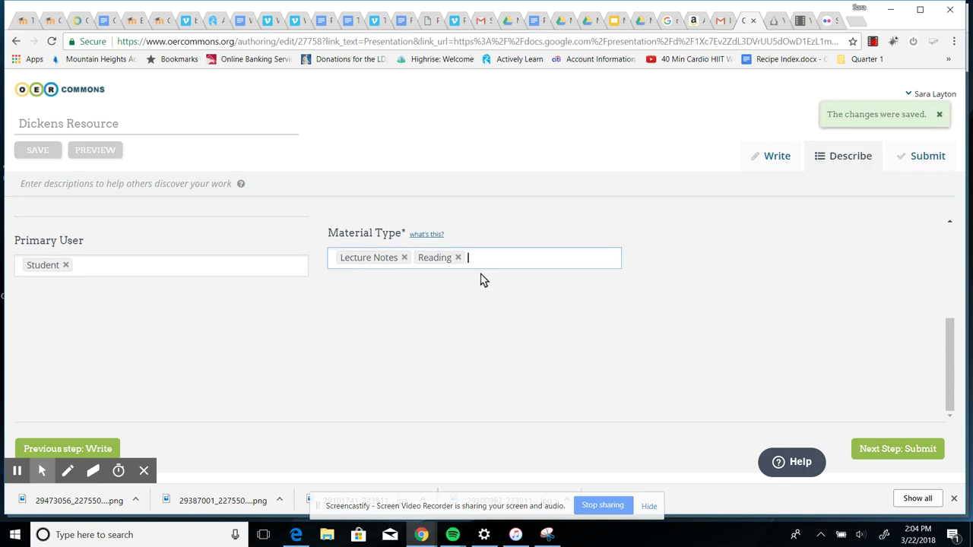
click(476, 261)
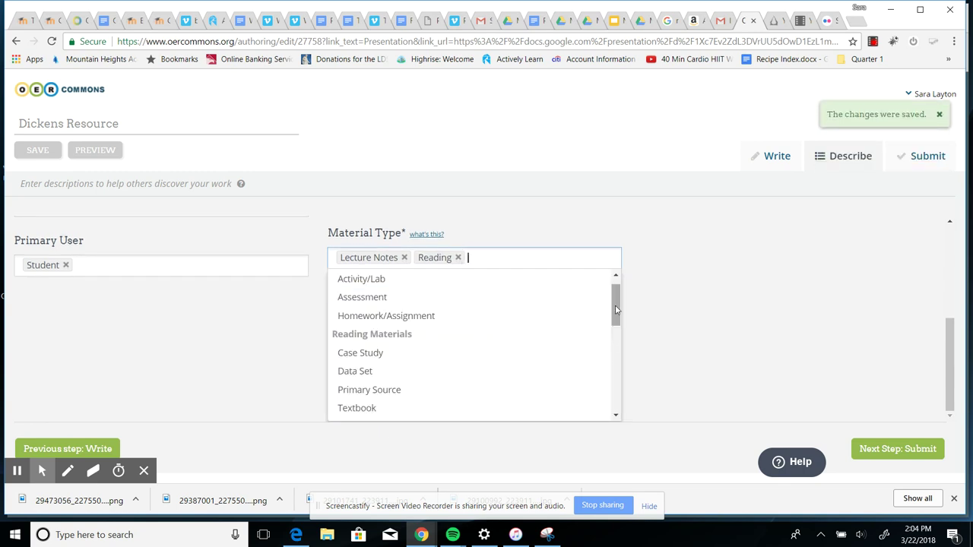
drag(617, 306, 616, 395)
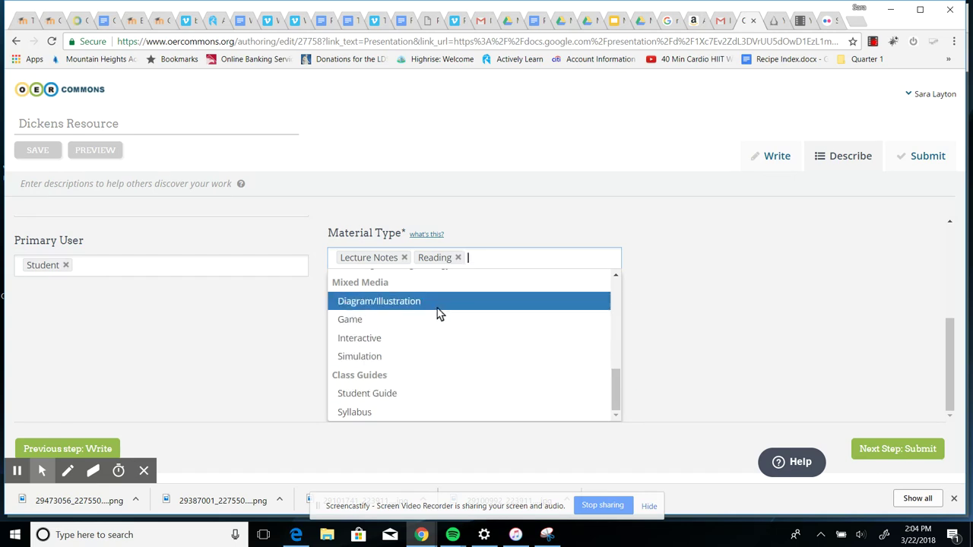
click(402, 339)
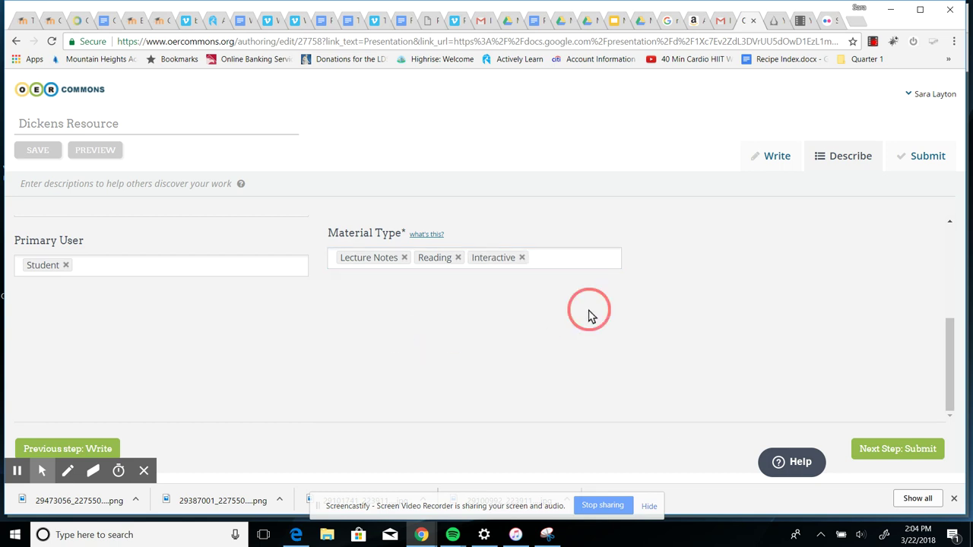
scroll(590, 315, up, 5)
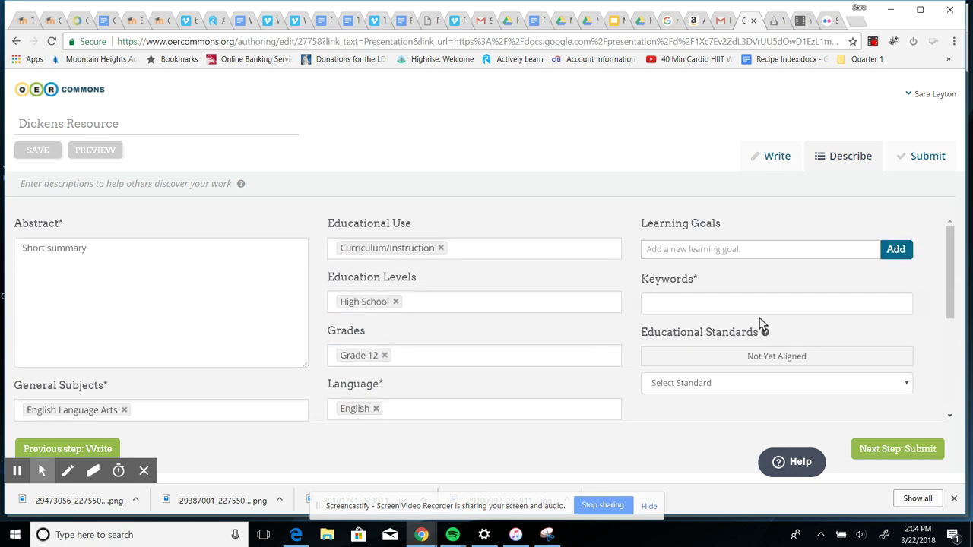
Enter 'understanding Dickens' as the learning goal
click(795, 251)
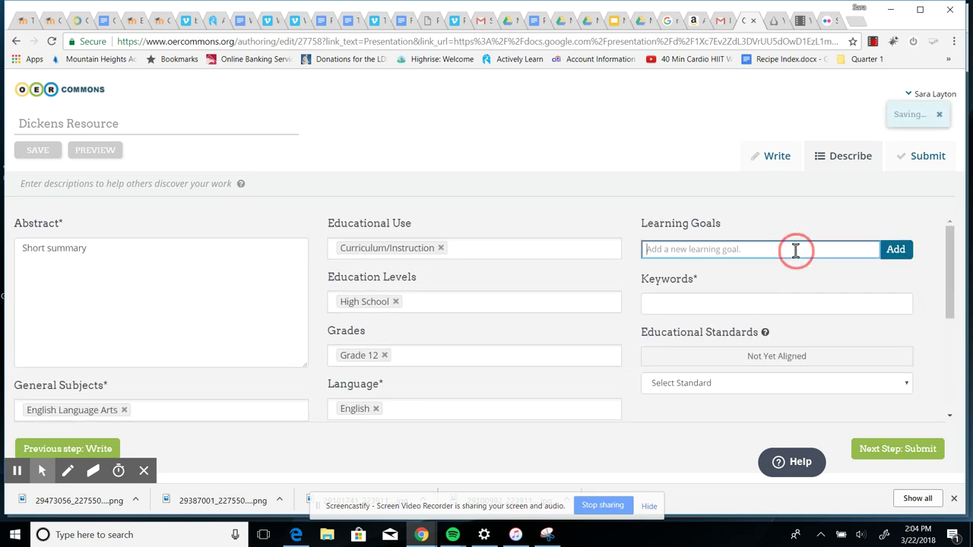
click(893, 253)
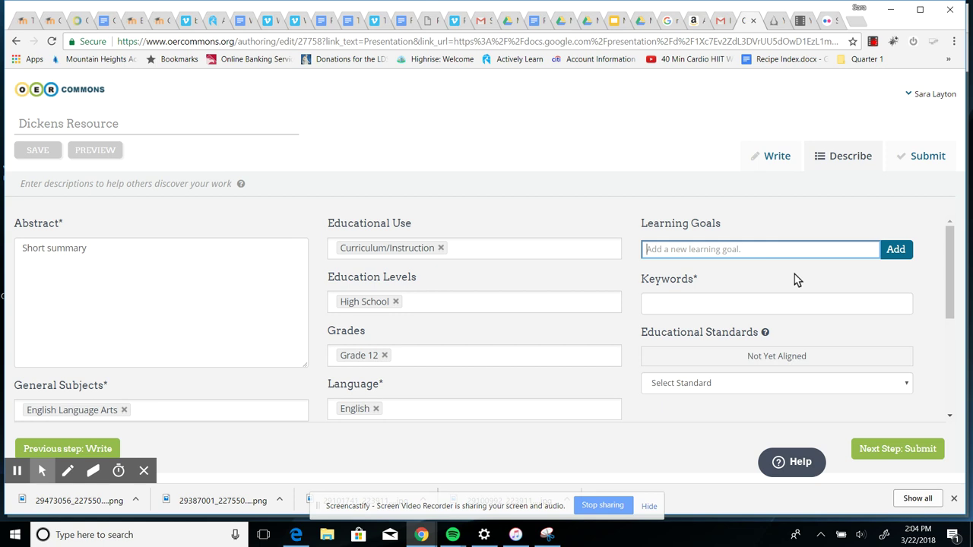
text(understa)
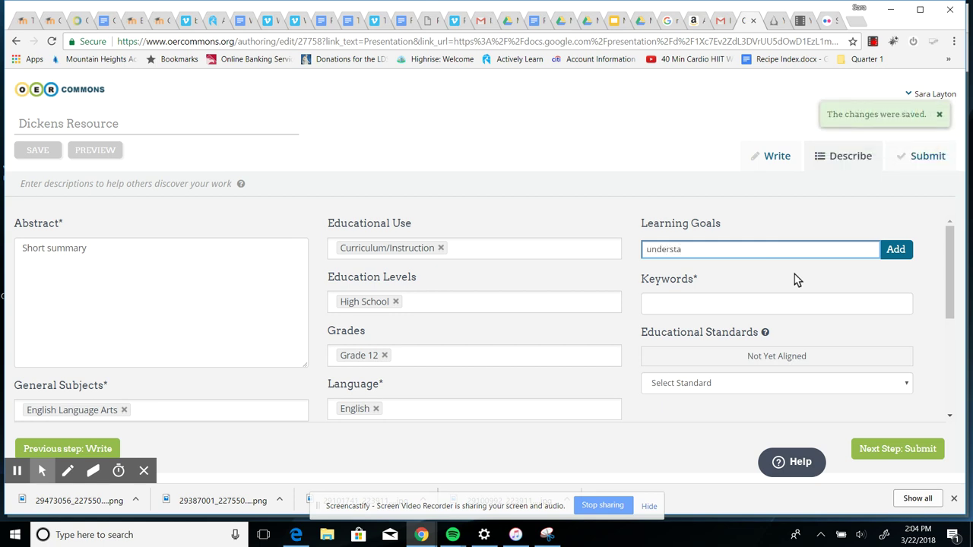
text(nding Dickens)
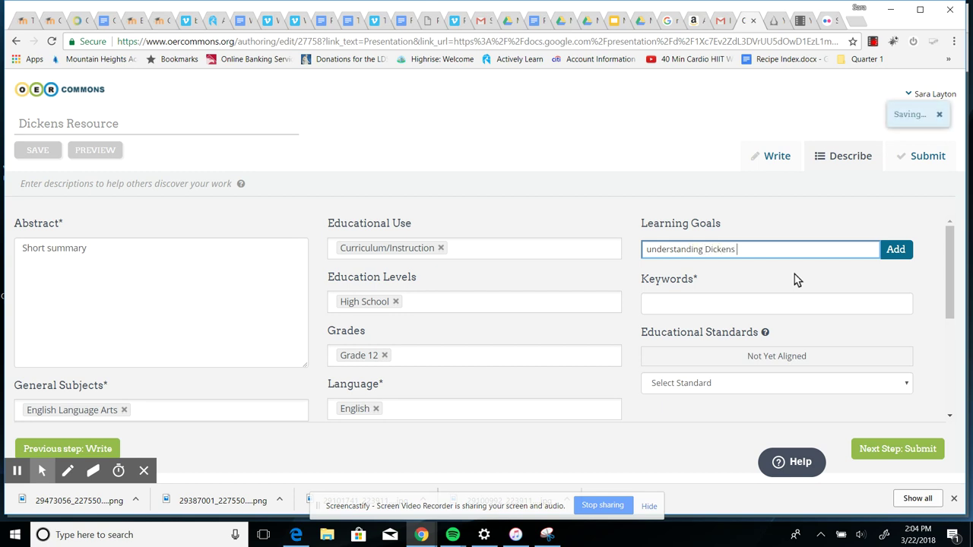
Add 'Dickens' as a keyword
click(664, 305)
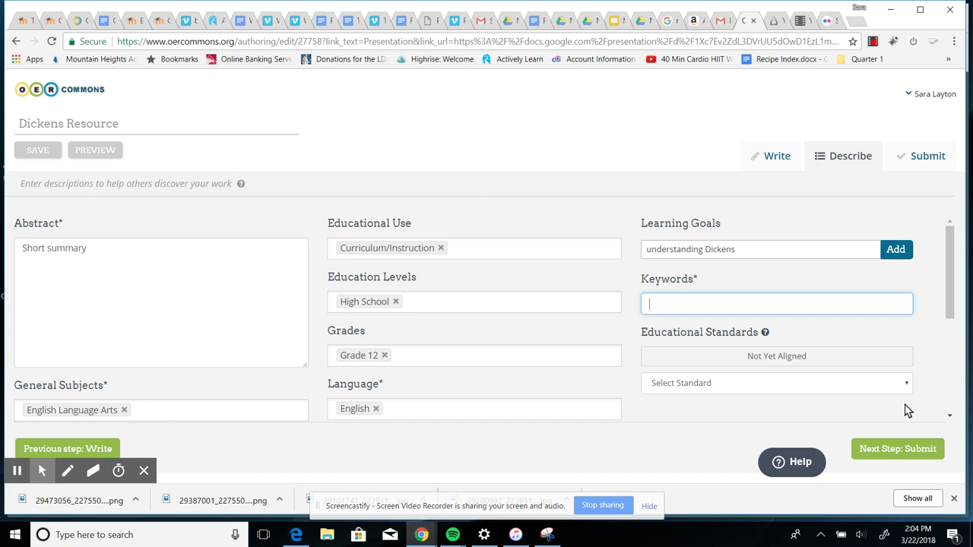
scroll(803, 328, down, 2)
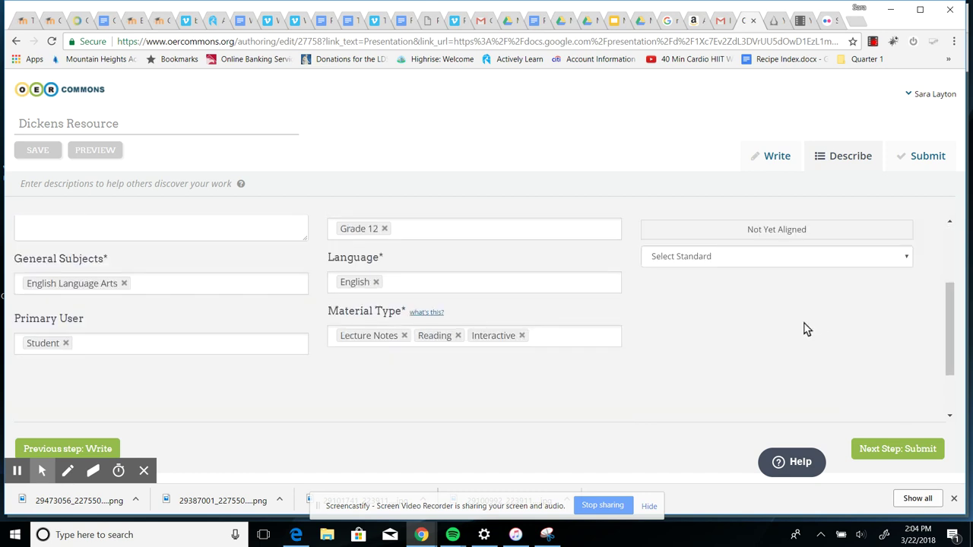
scroll(795, 325, up, 1)
scroll(794, 325, up, 1)
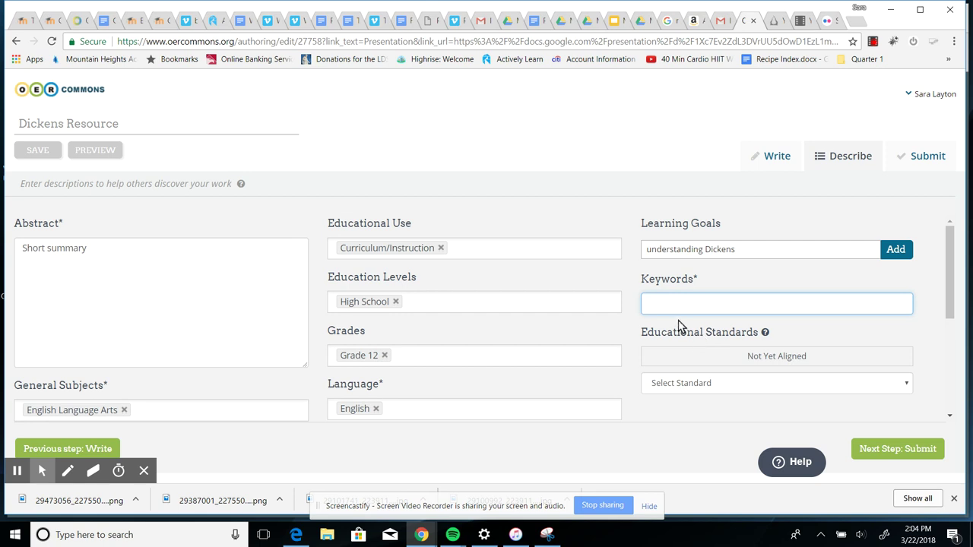
text(Dickens)
scroll(674, 348, down, 2)
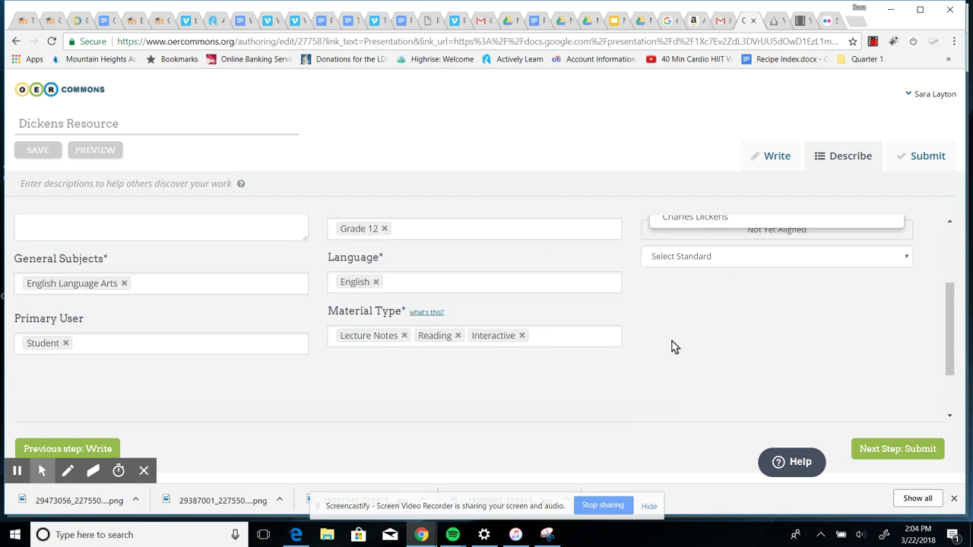
scroll(730, 363, up, 2)
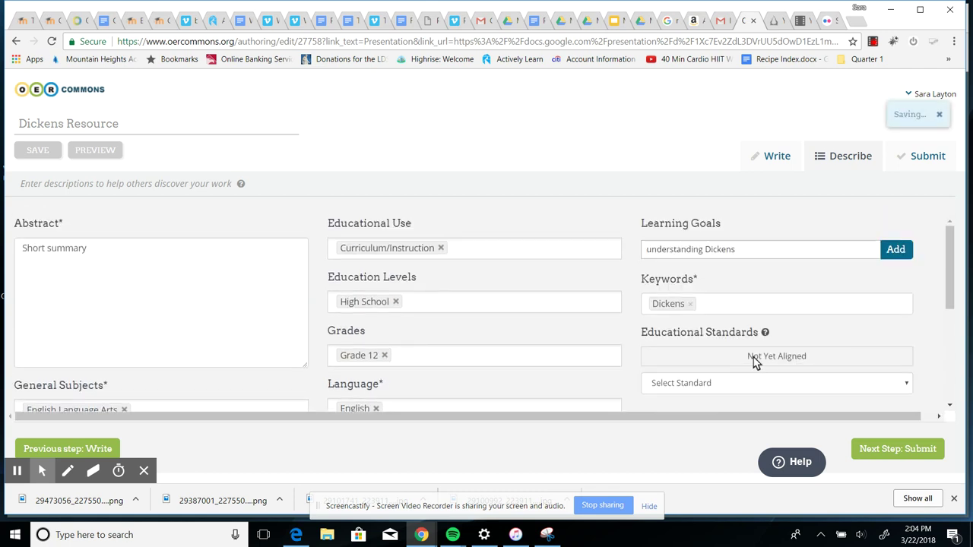
scroll(619, 363, down, 3)
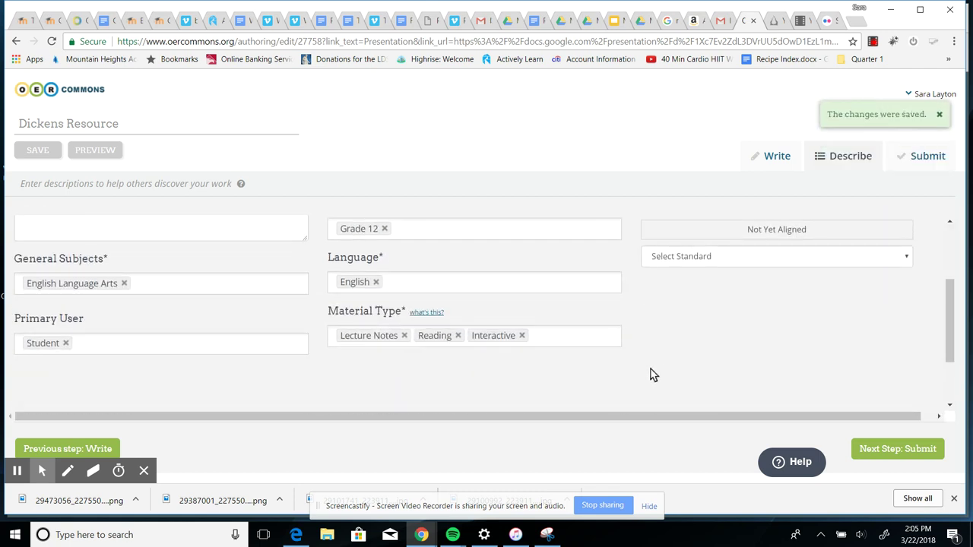
scroll(662, 374, up, 1)
scroll(664, 374, up, 1)
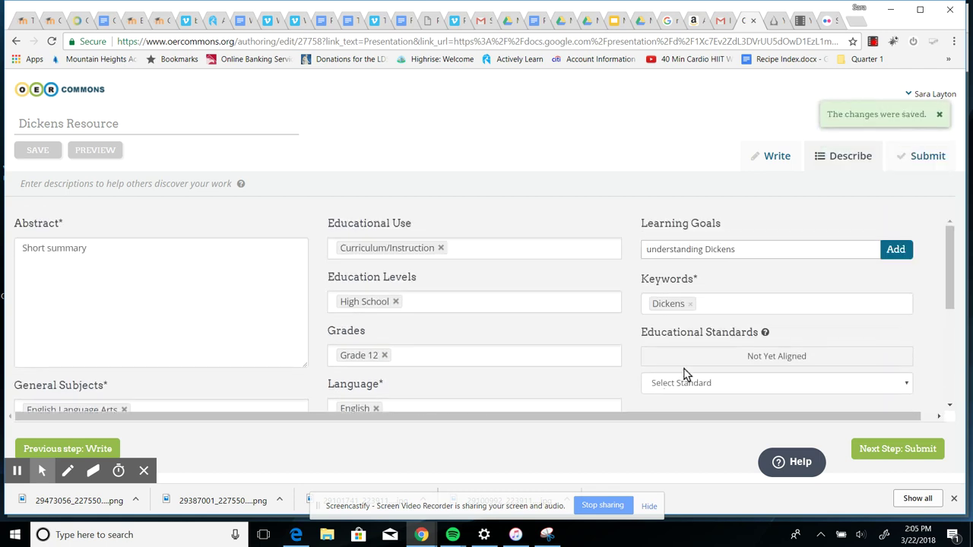
On the Submit step, allow share-alike modifications and no commercial use, then publish
click(897, 456)
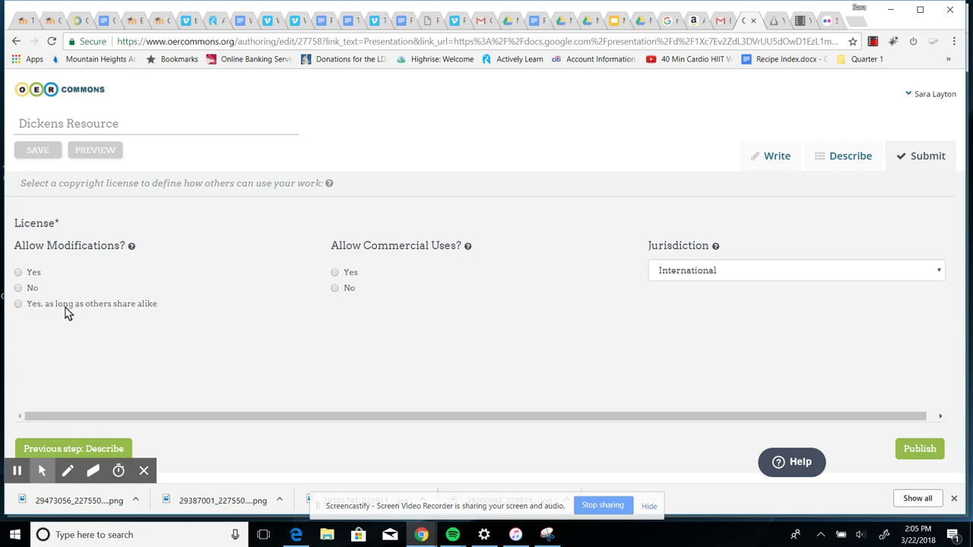
click(19, 304)
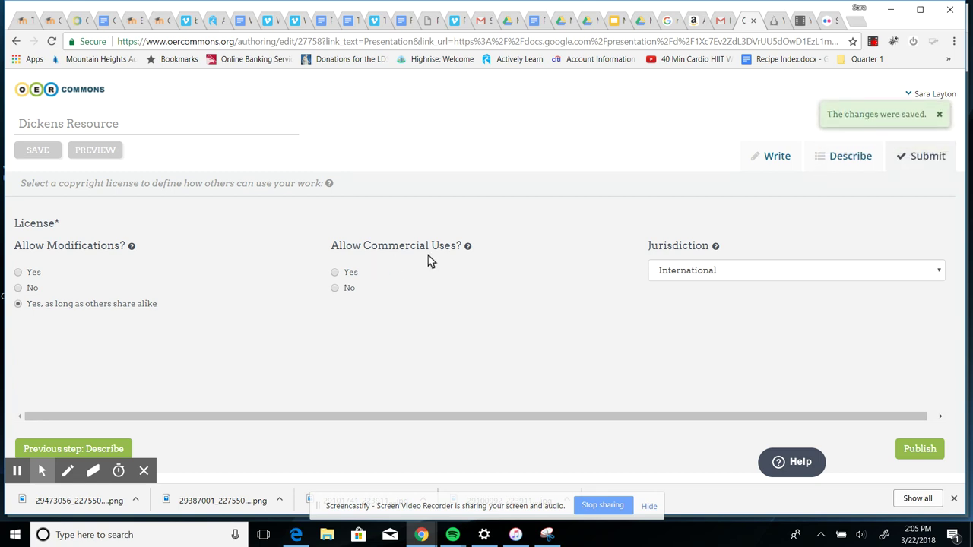
click(335, 287)
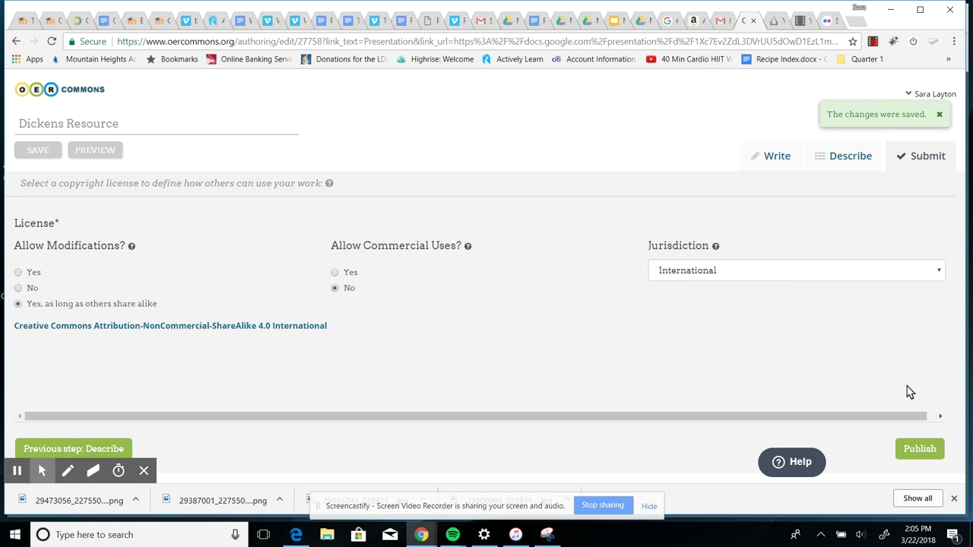
click(913, 460)
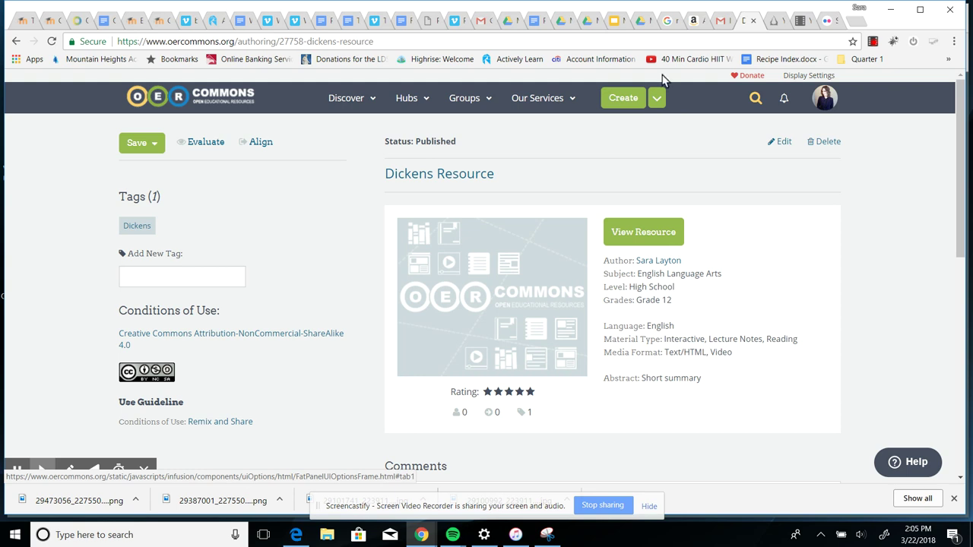
Switch to the Gmail inbox showing the Dickens Resource publication email
click(477, 23)
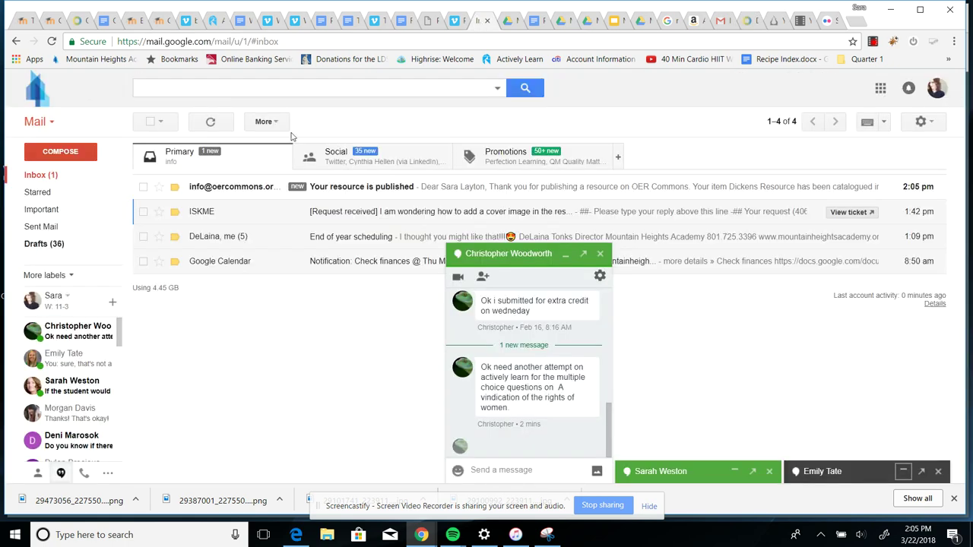
Open the 'Your resource is published' email and minimize the chat window
click(382, 191)
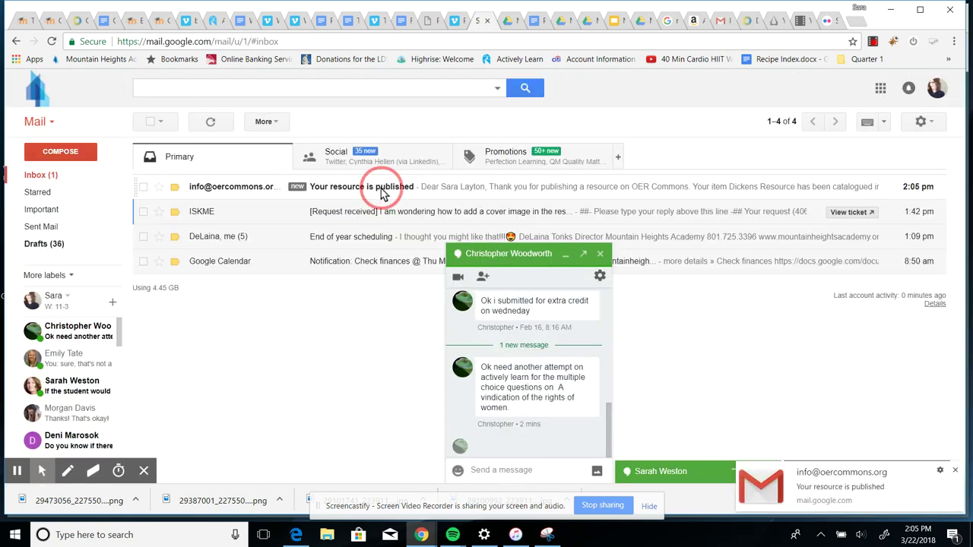
click(564, 256)
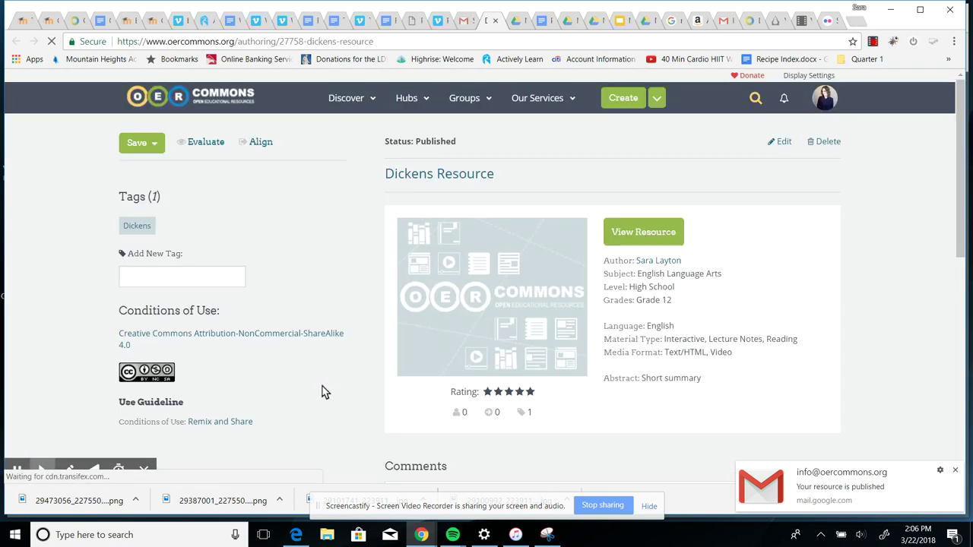
Select the published Dickens Resource page's URL in the address bar and copy it
click(388, 42)
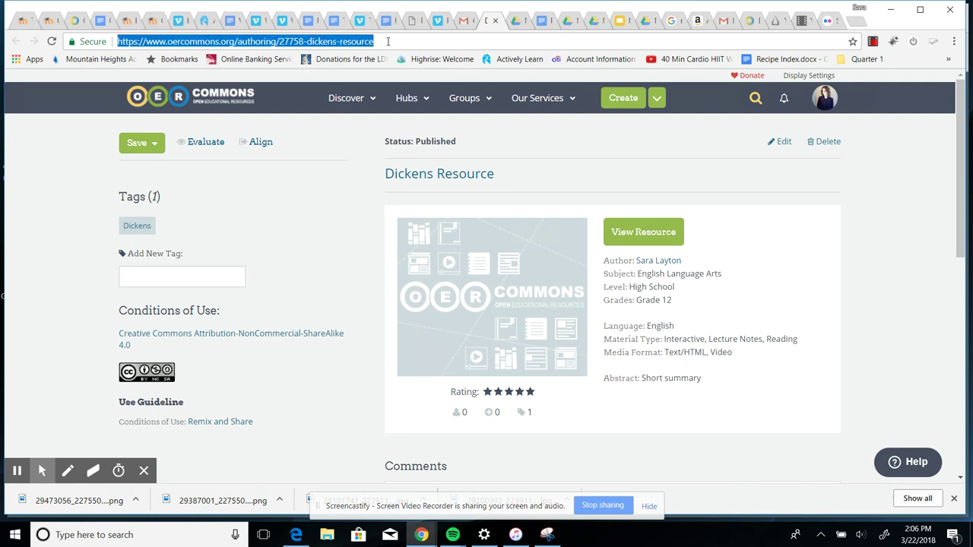